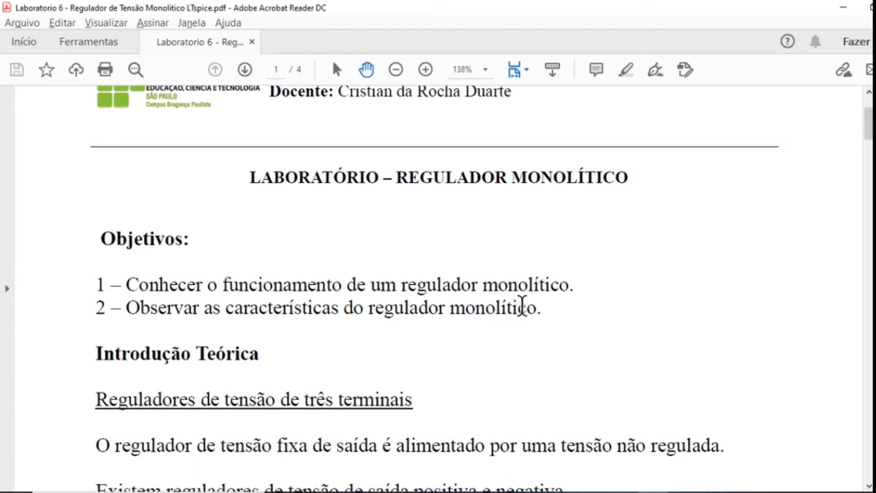
- Read the lab guide from the objectives through the monolithic regulator theory to practice item 1 with the LT1086-5 circuit
scroll(521, 306, "down", 5)
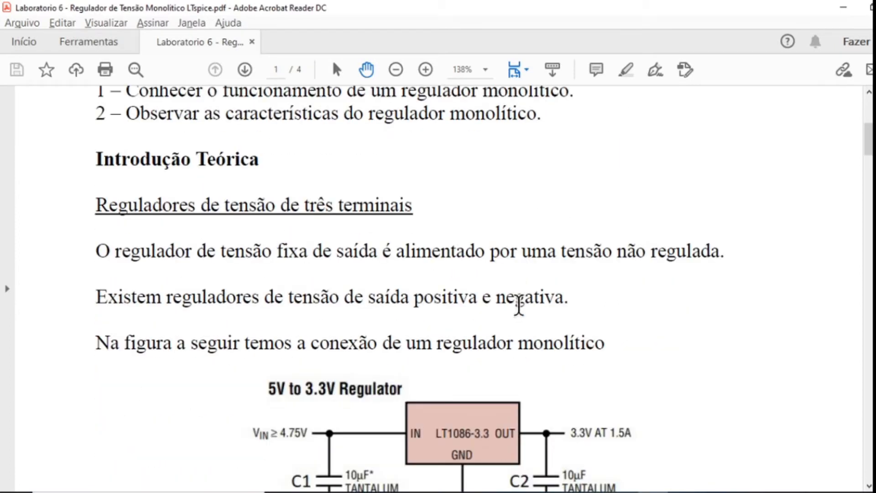
scroll(517, 303, "down", 3)
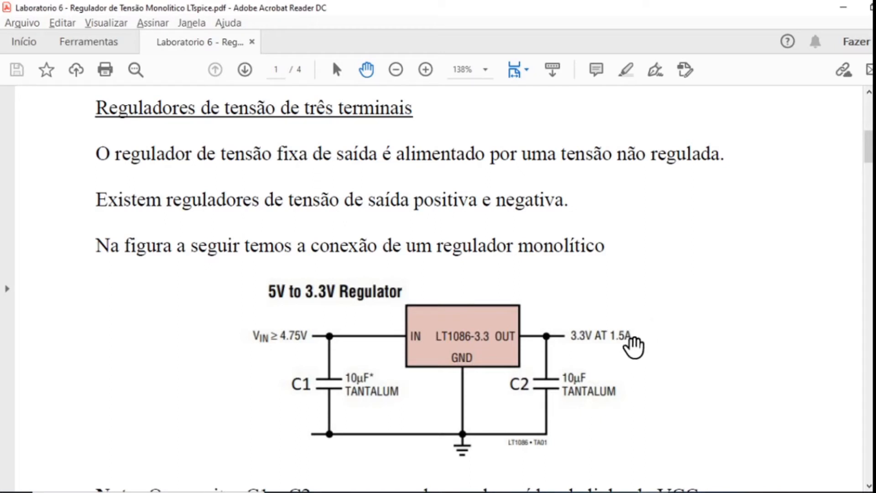
scroll(657, 353, "down", 4)
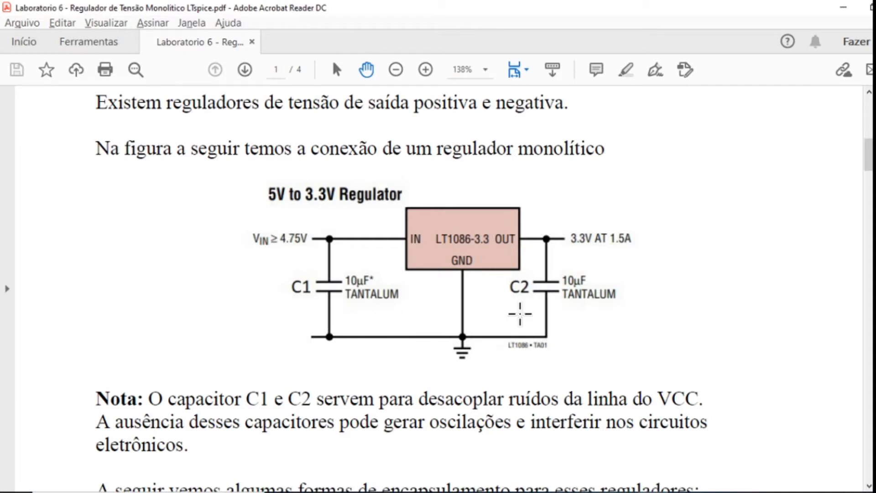
scroll(712, 330, "down", 10)
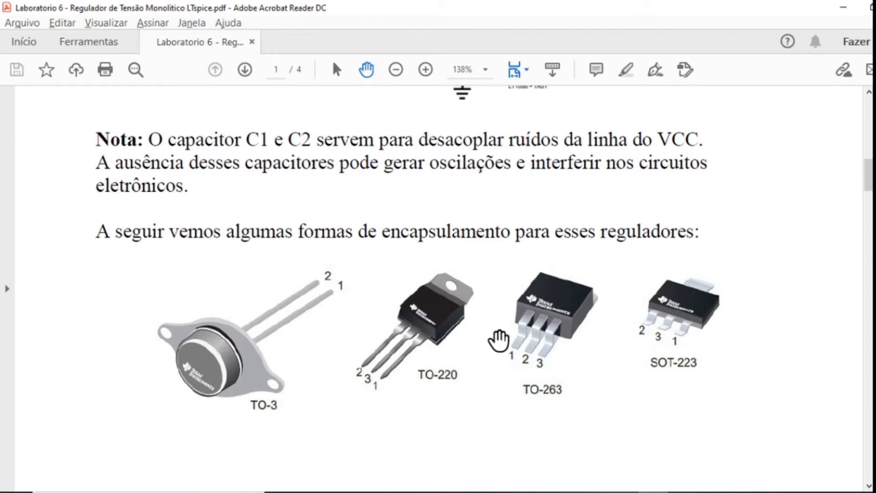
scroll(499, 340, "down", 6)
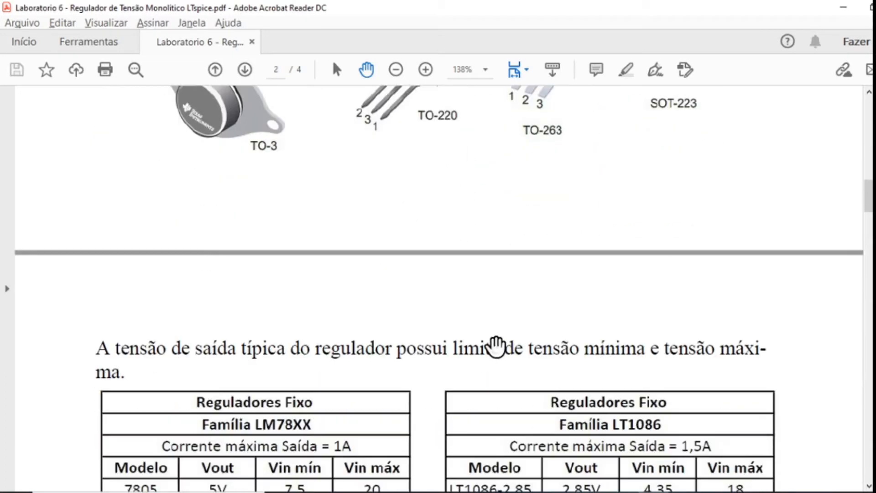
scroll(495, 347, "down", 5)
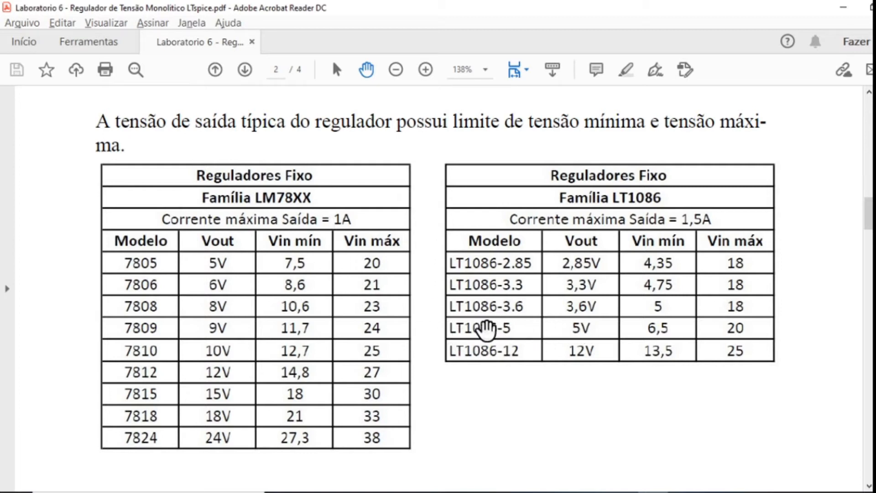
scroll(415, 351, "down", 1)
scroll(415, 352, "down", 9)
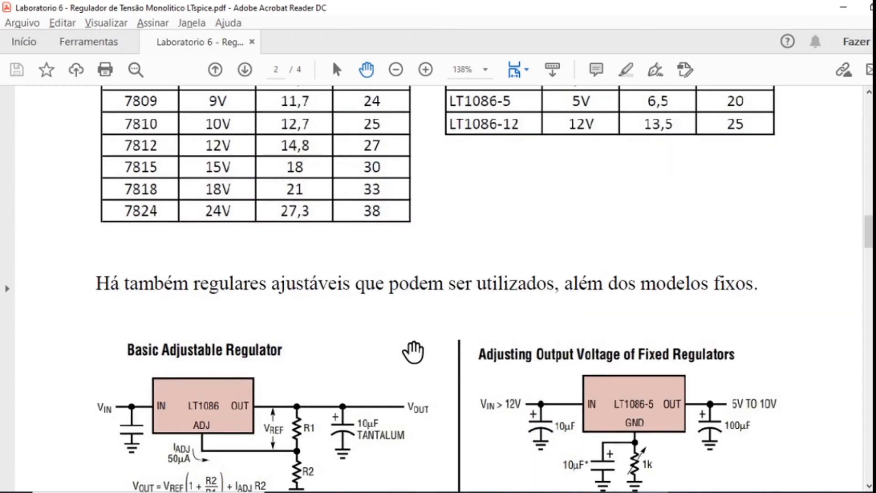
scroll(412, 352, "down", 1)
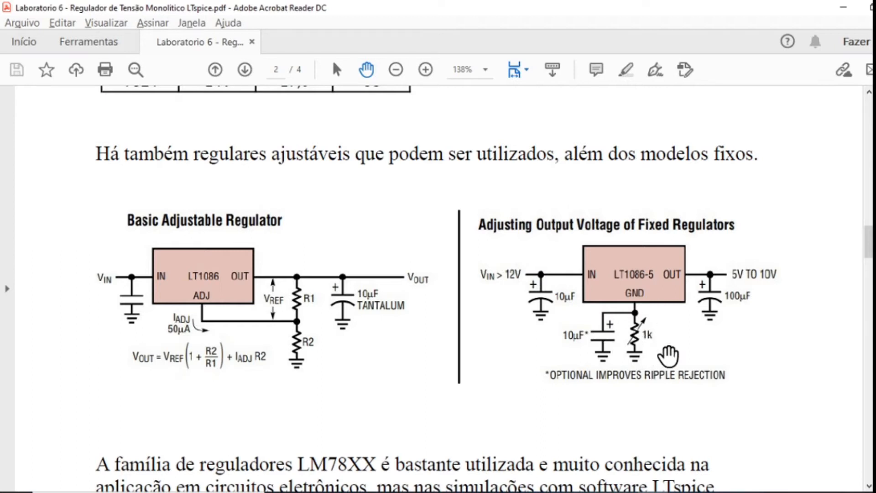
scroll(668, 355, "down", 5)
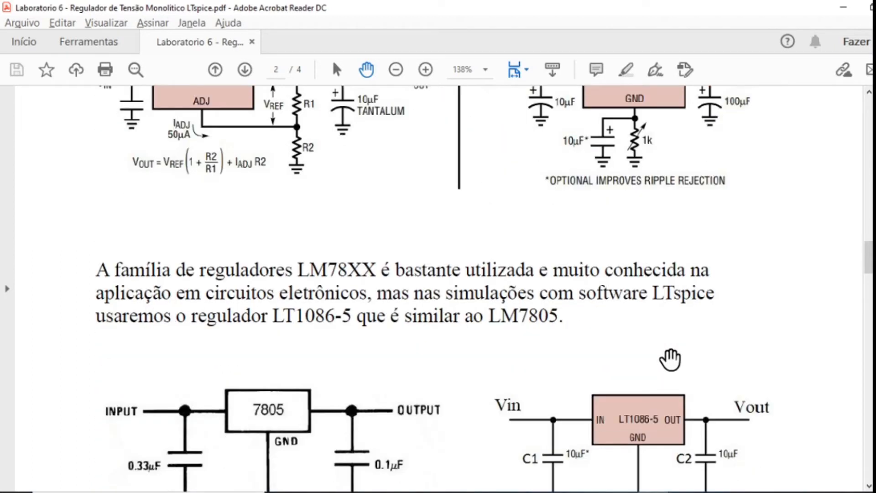
scroll(670, 359, "down", 3)
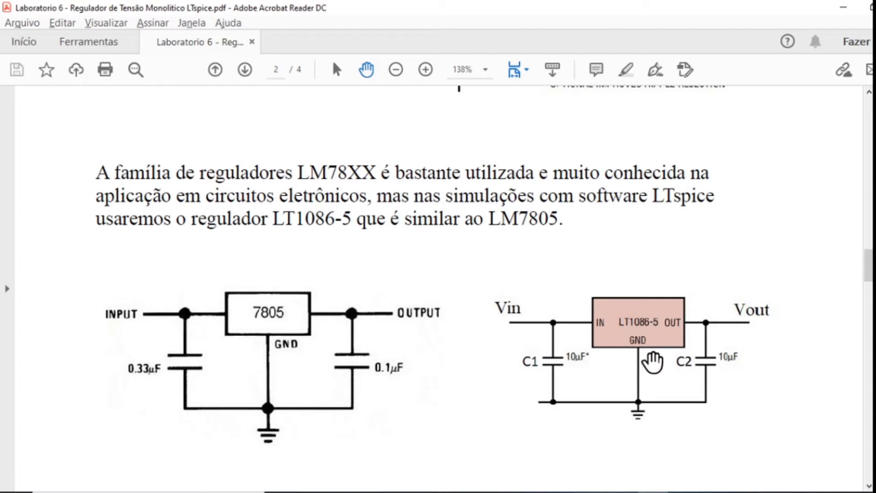
scroll(521, 370, "down", 2)
scroll(521, 370, "down", 10)
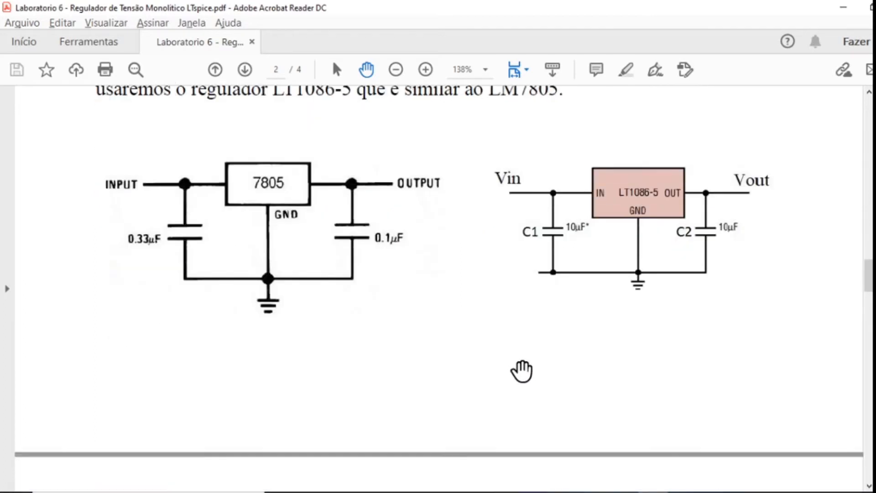
scroll(522, 372, "down", 5)
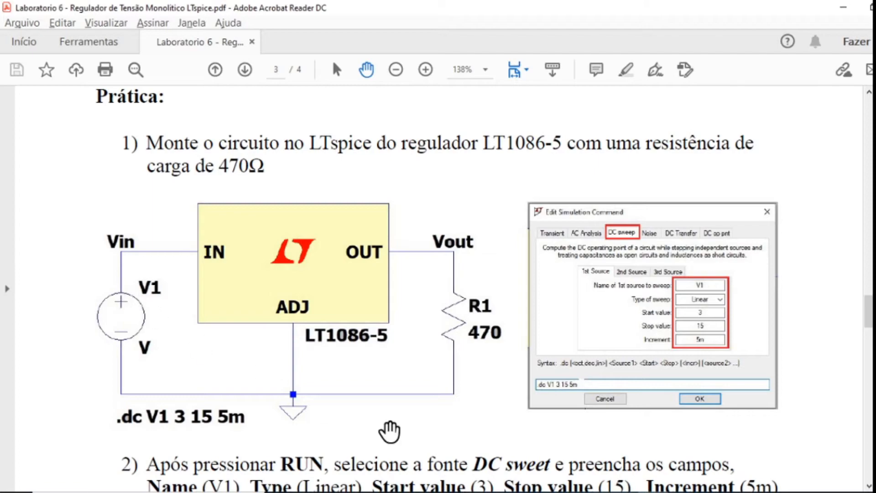
- Switch to LTspice and place an LT1086-5 regulator in a new schematic
left_click(406, 492)
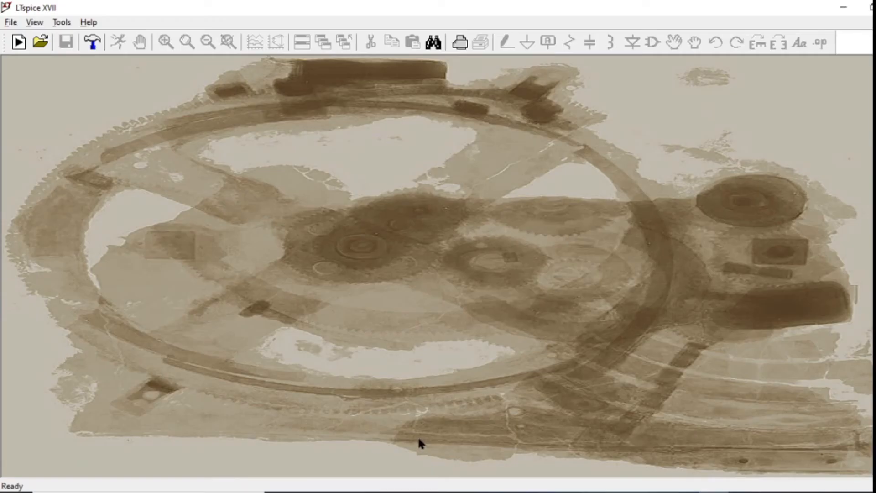
left_click(22, 41)
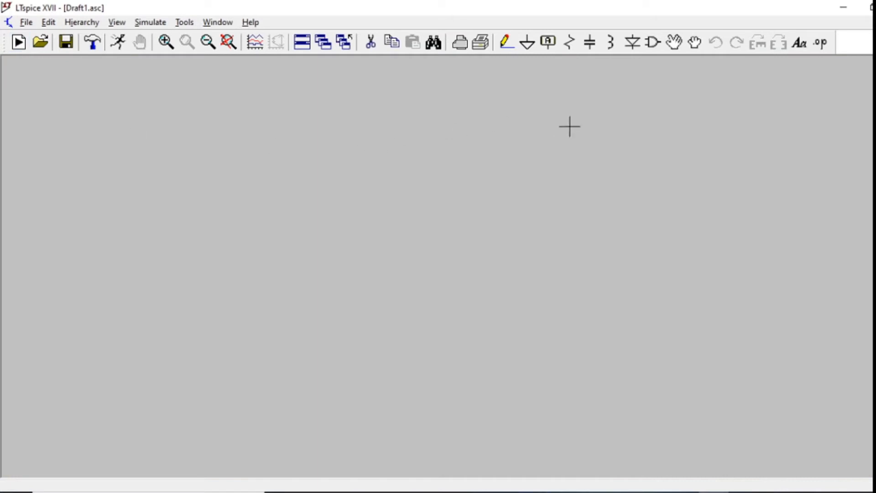
left_click(653, 48)
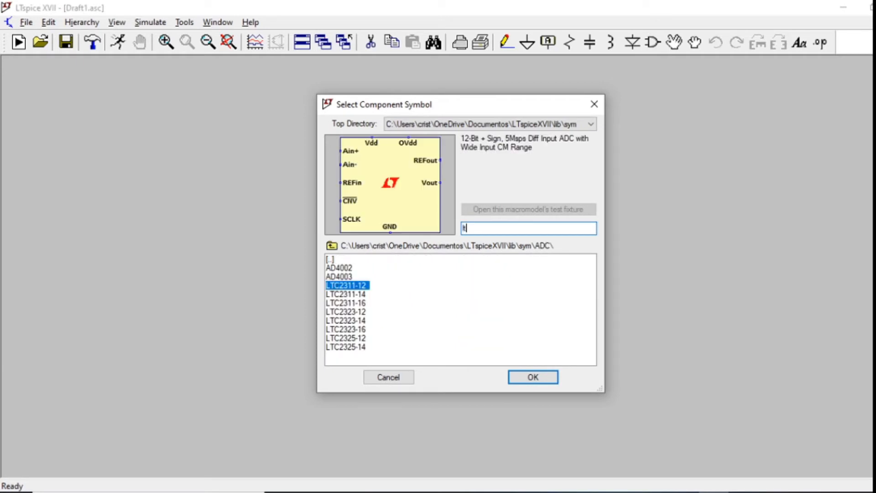
type("lt1086")
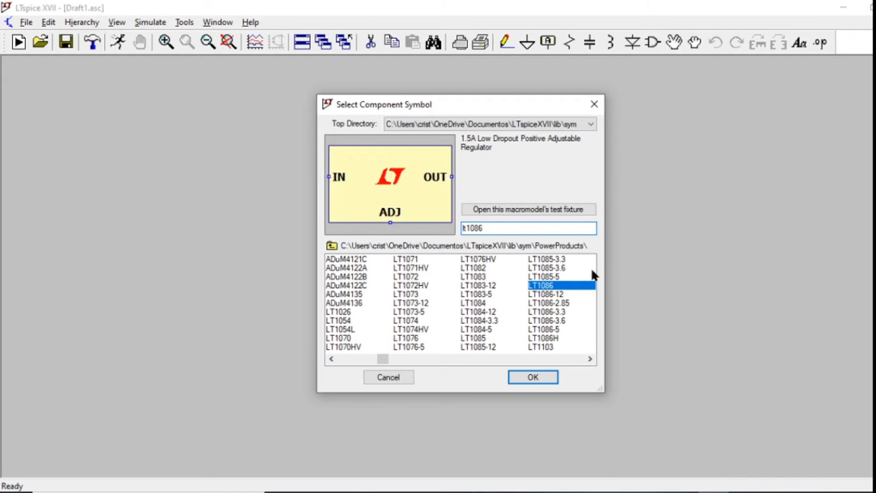
left_click(555, 330)
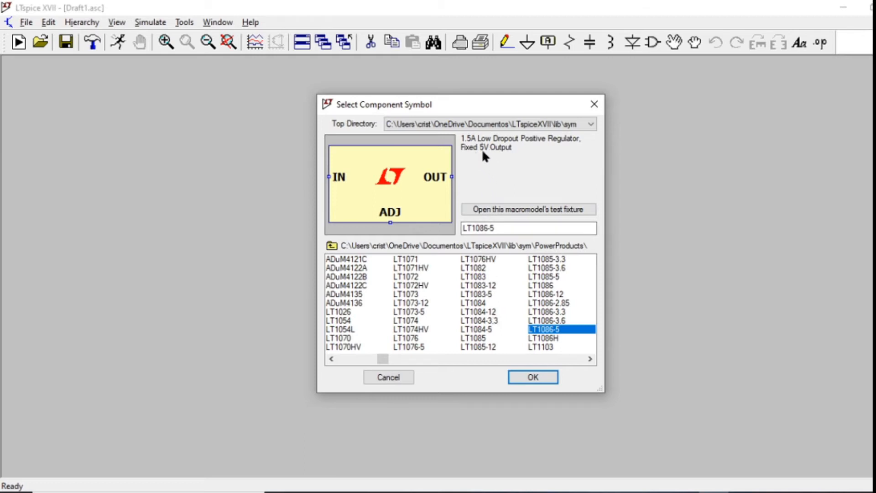
left_click(521, 377)
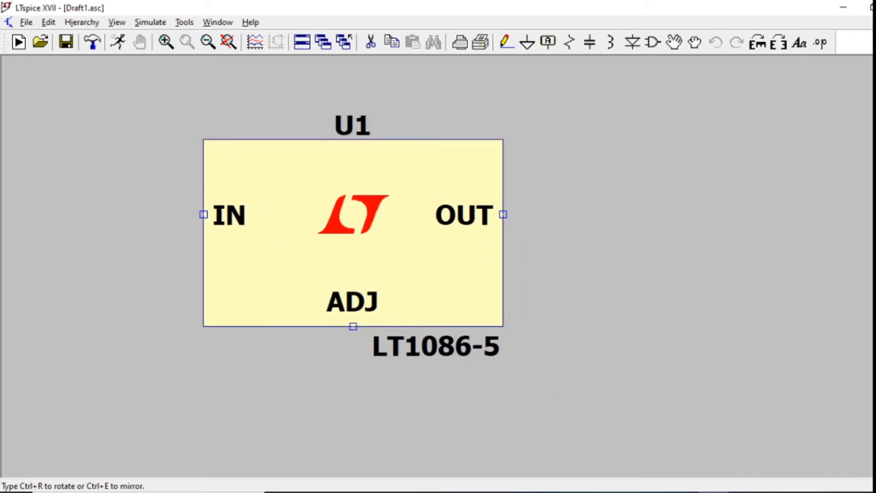
left_click(350, 248)
key("Escape")
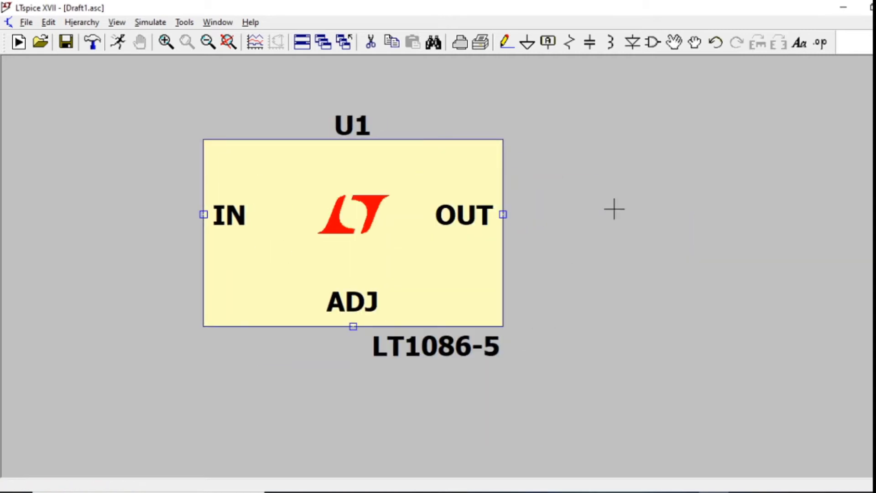
scroll(602, 270, "down", 3)
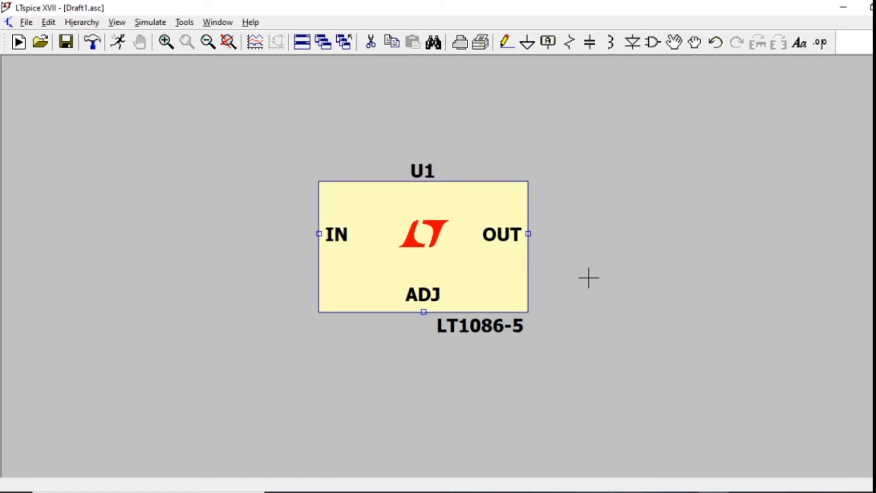
- Place a voltage source to the left of the regulator, slightly below its IN pin
left_click(652, 42)
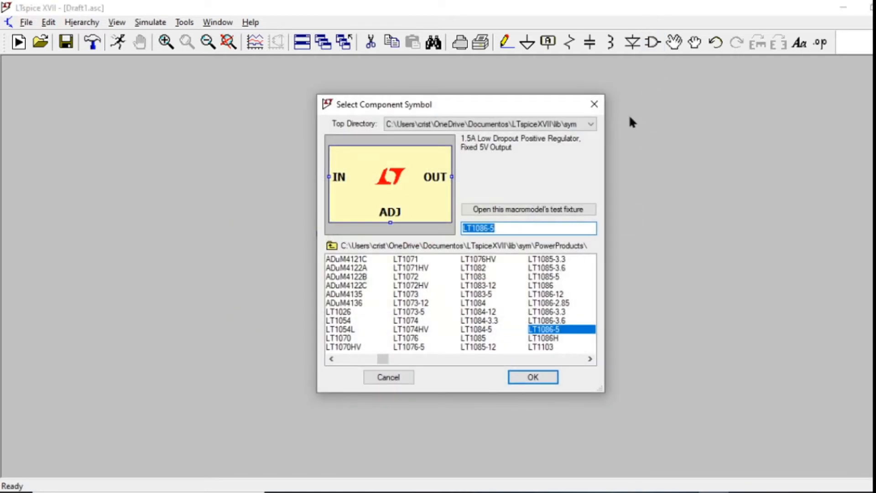
type("vol")
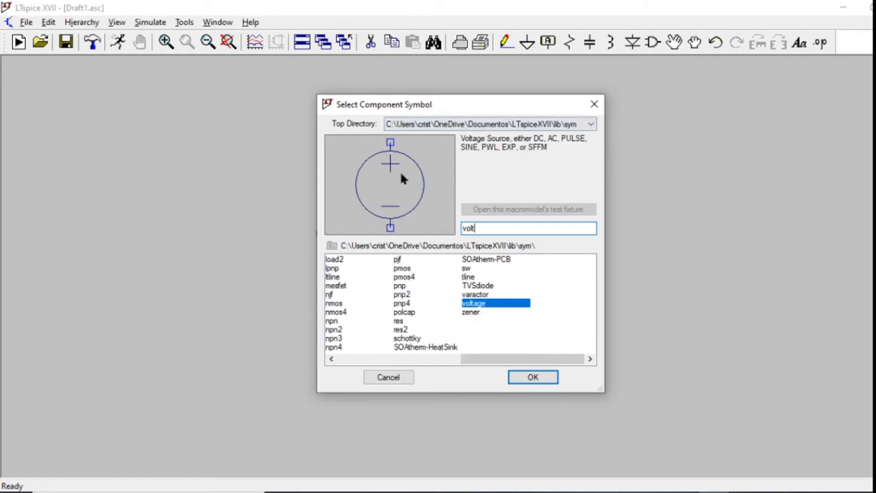
type("t")
left_click(533, 377)
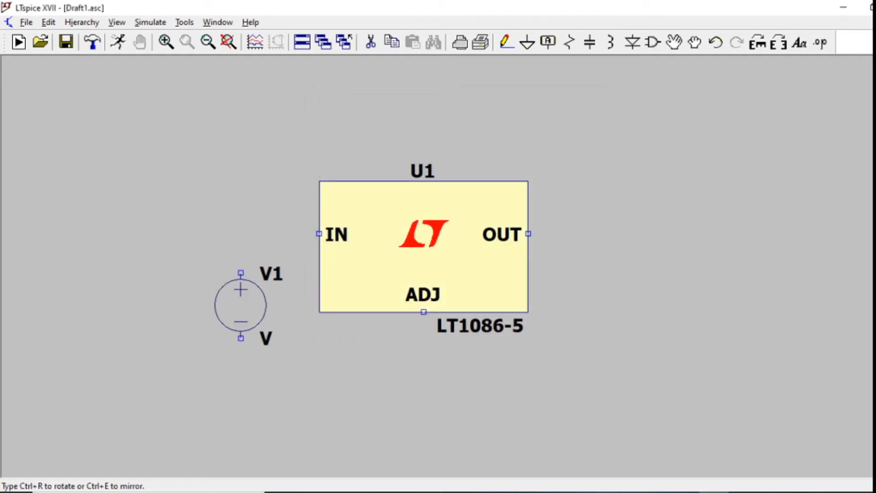
key("Escape")
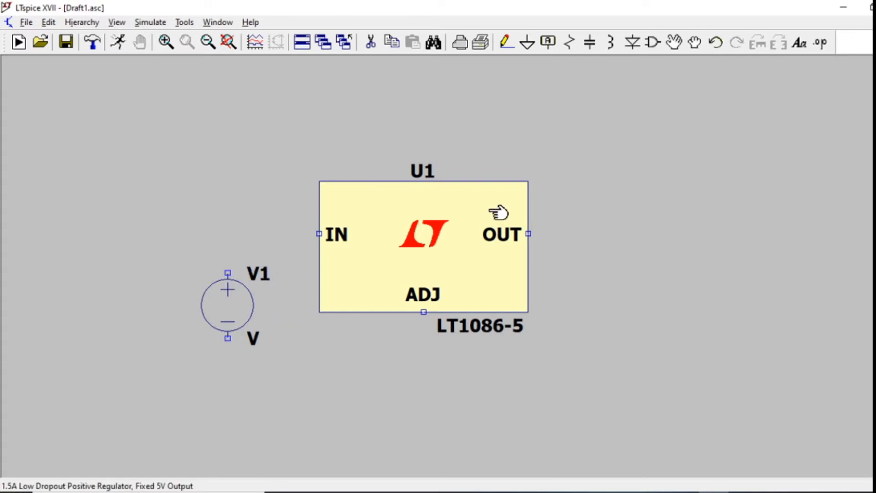
- Place a vertical resistor to the right of the regulator and a ground symbol below its ADJ pin
left_click(571, 42)
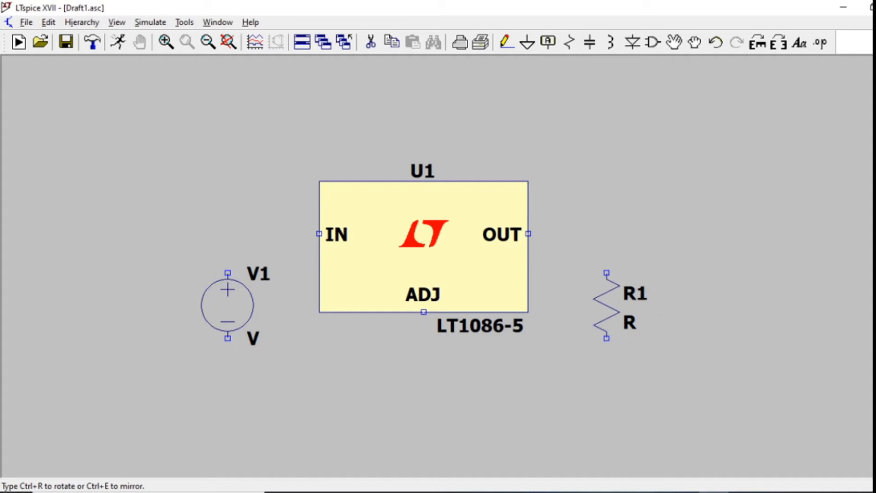
left_click(606, 261)
key("Escape")
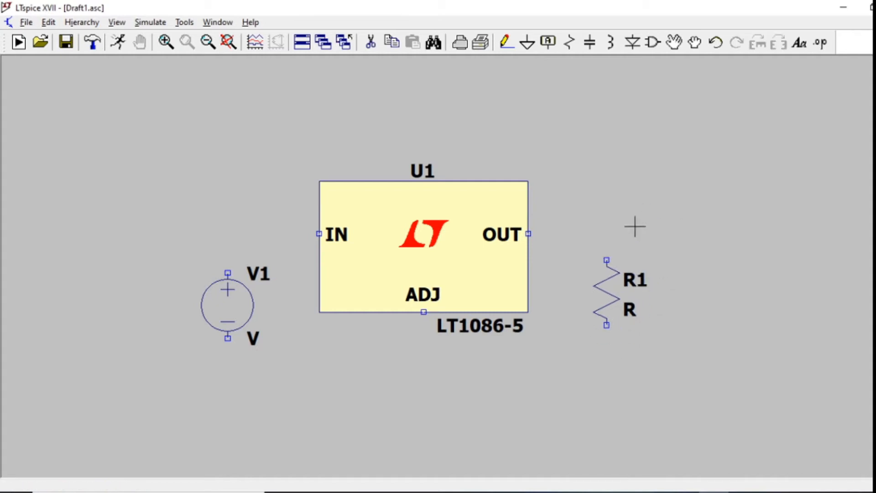
left_click(527, 42)
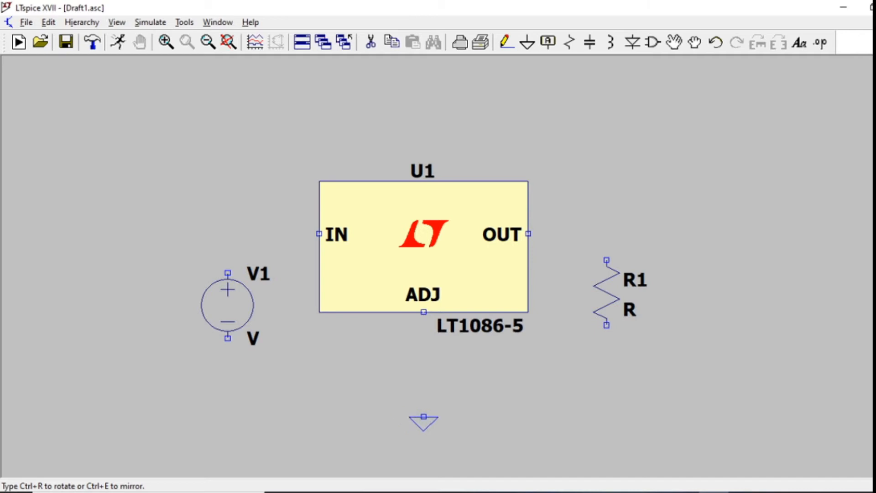
left_click(423, 416)
key("Escape")
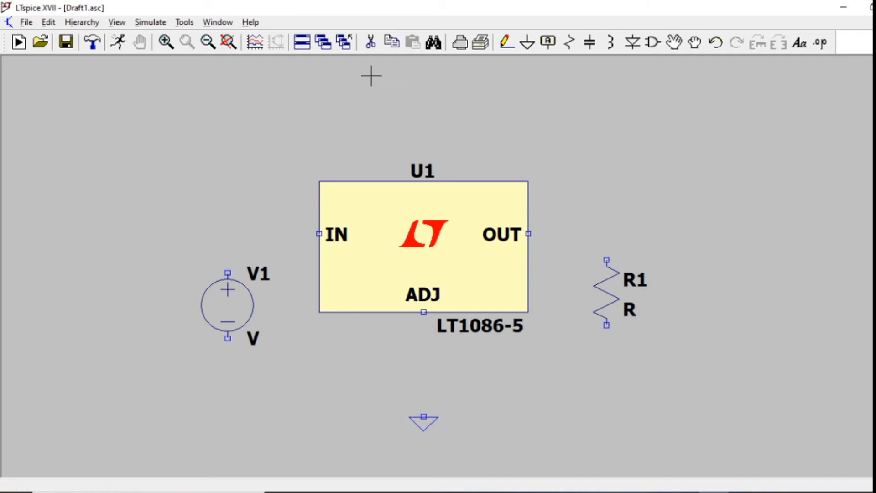
- Wire the positive terminal of V1 to the regulator's IN pin and the OUT pin to the upper end of R1
left_click(505, 41)
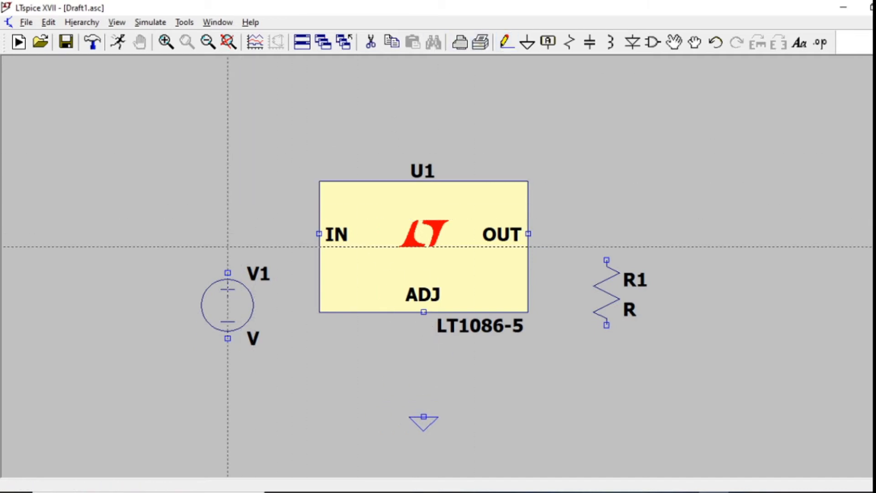
left_click(227, 272)
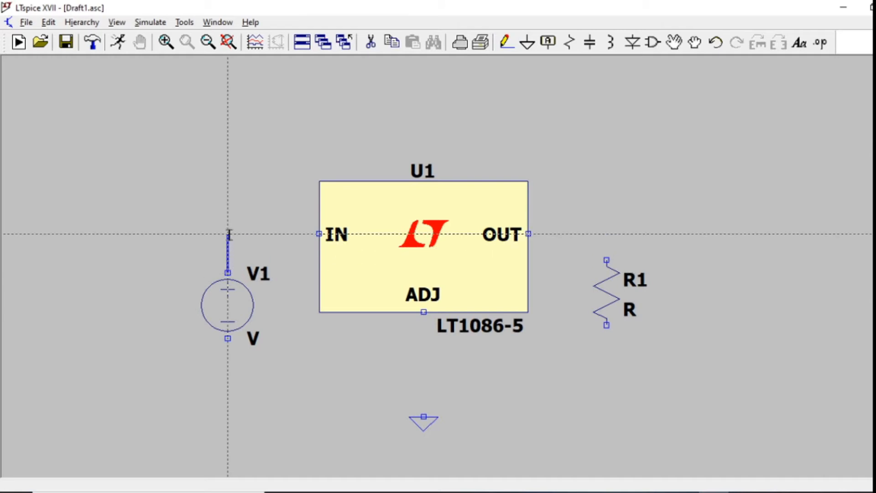
left_click(319, 234)
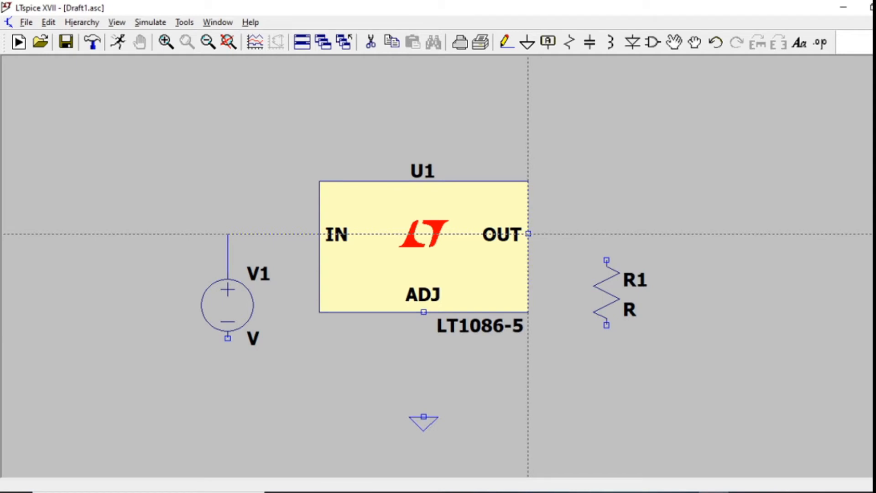
left_click(528, 233)
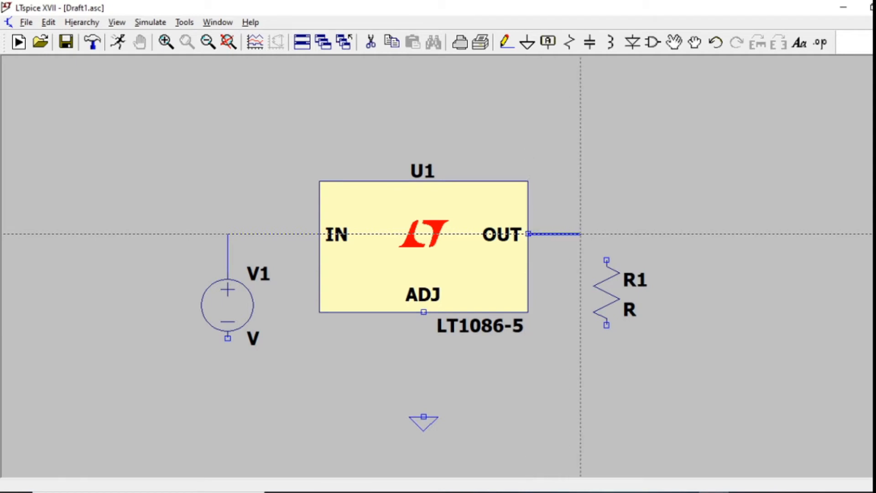
left_click(606, 260)
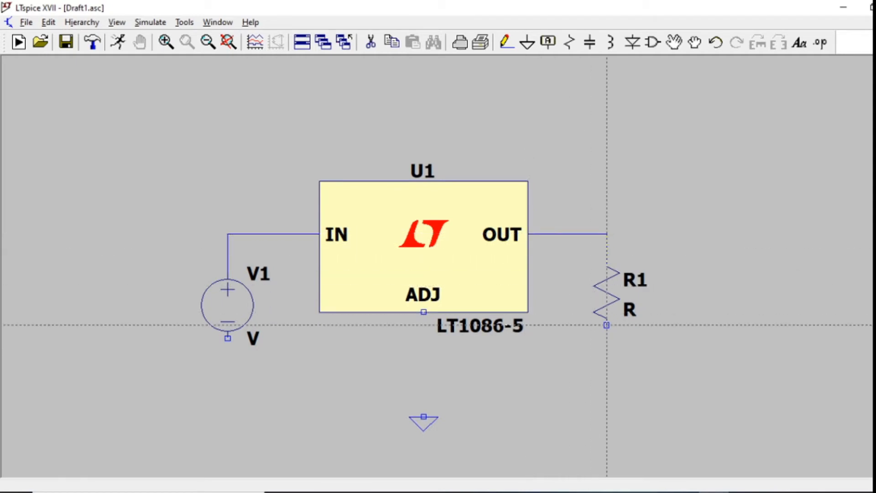
- Wire the lower end of R1 to the negative terminal of V1 with a common line below the regulator
left_click(607, 325)
left_click(606, 390)
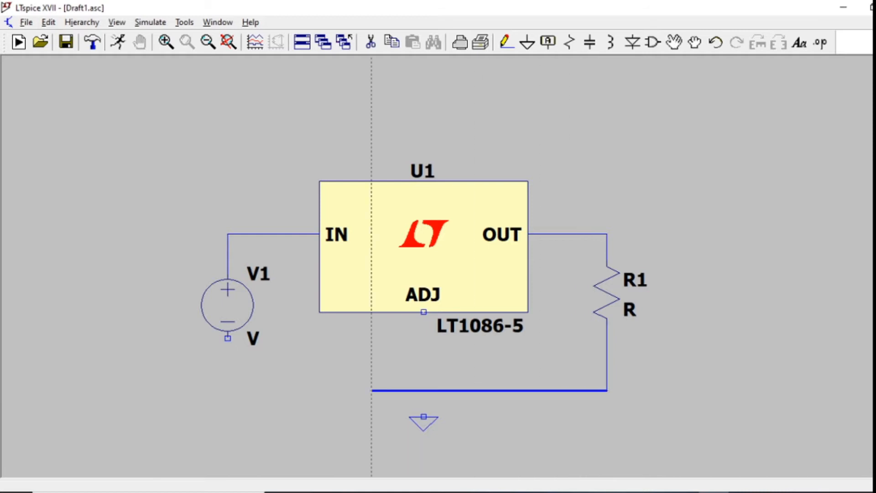
left_click(228, 390)
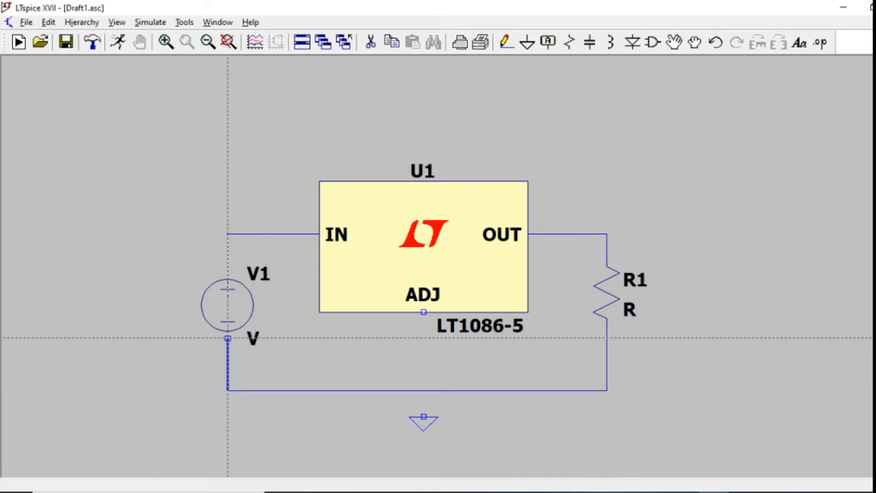
left_click(228, 338)
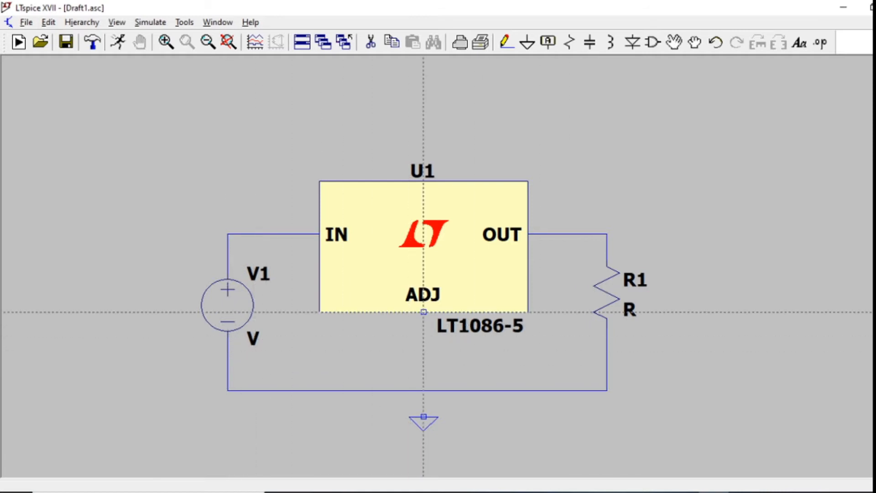
- Wire the regulator's ADJ pin down through the common bottom line to the ground symbol
left_click(423, 312)
left_click(424, 390)
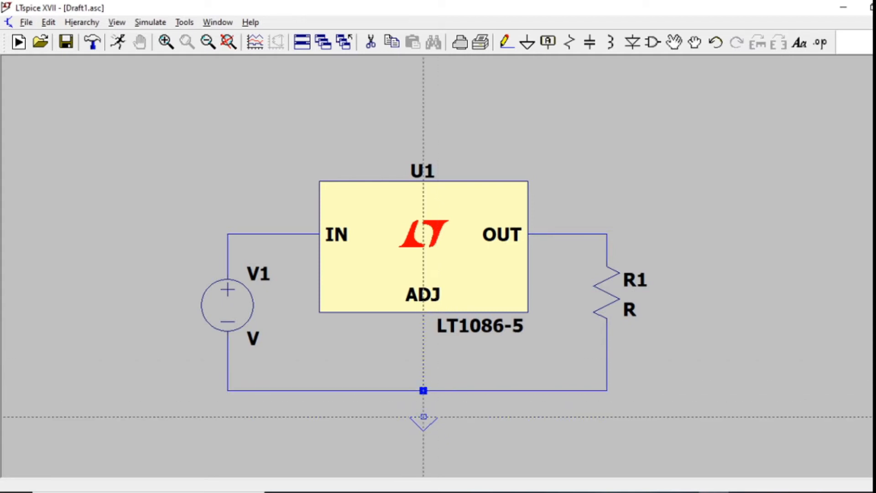
left_click(423, 417)
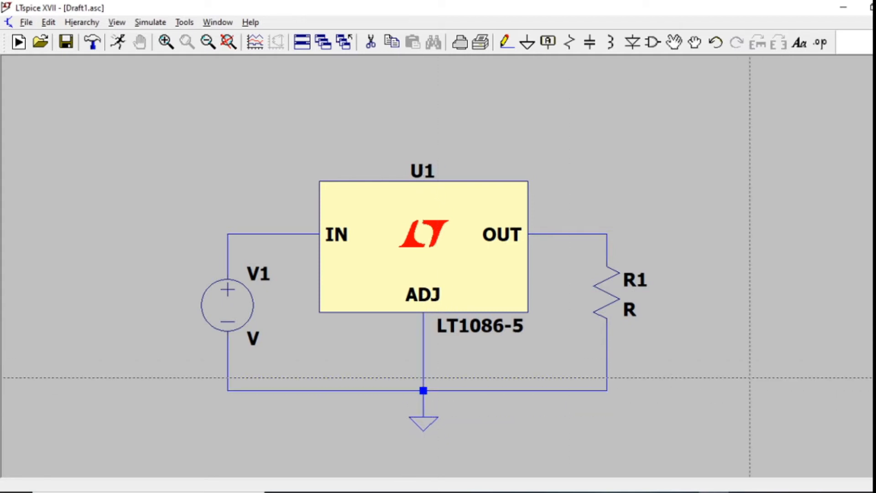
key("Escape")
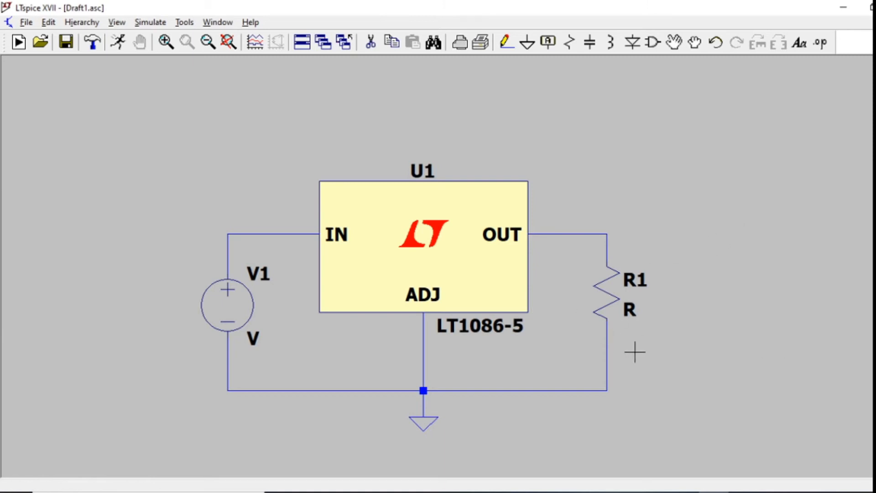
- Set the resistance of R1 to 470 Ω
right_click(607, 291)
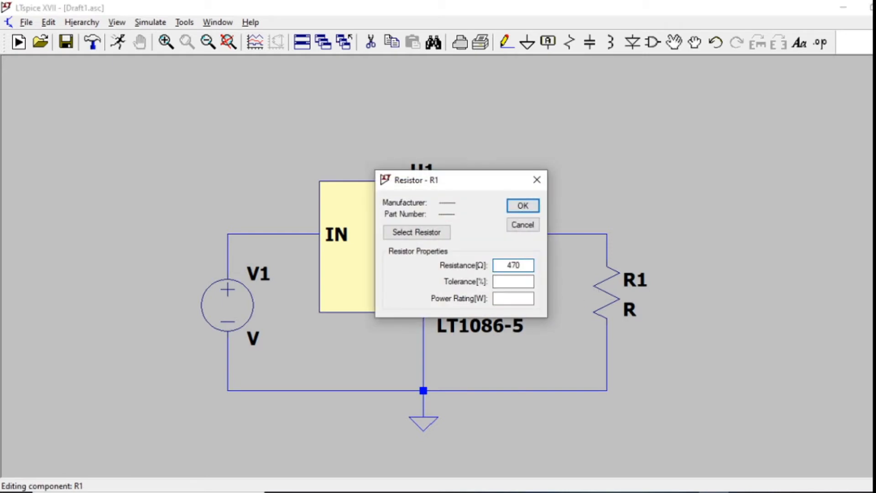
type("470")
key("Return")
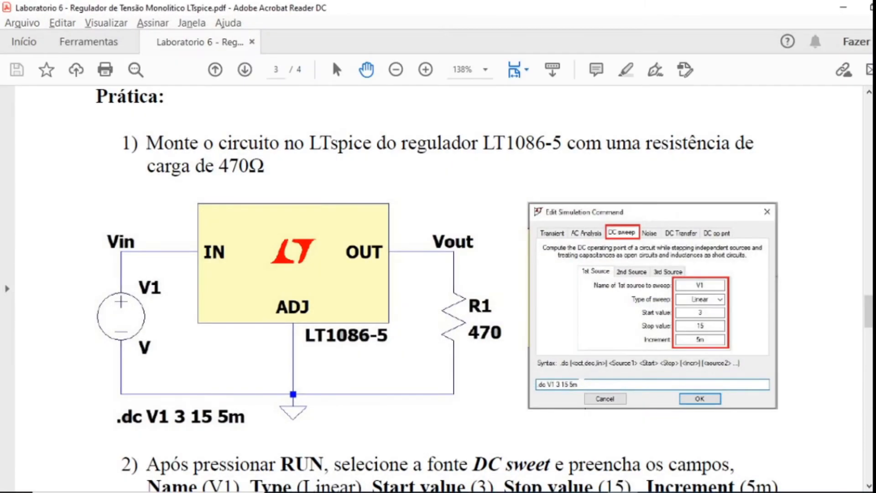
- Read the DC sweep settings in the lab guide PDF, and return to LTspice
scroll(610, 434, "down", 1)
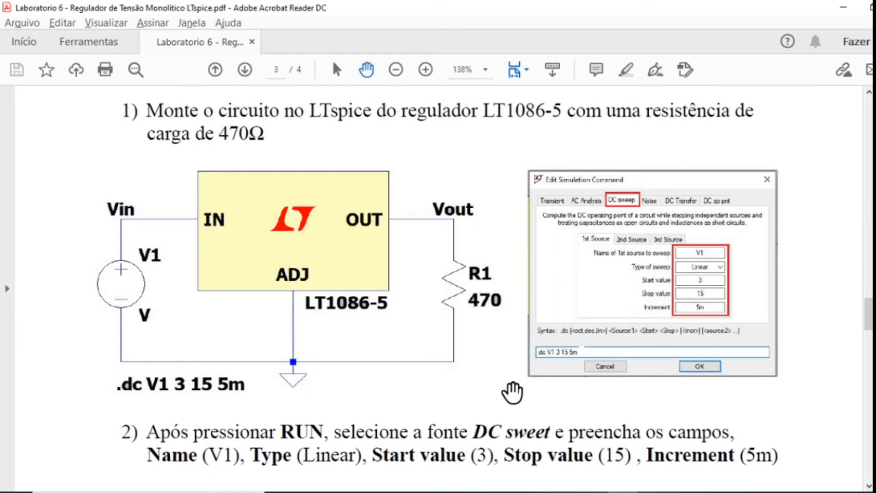
key("alt")
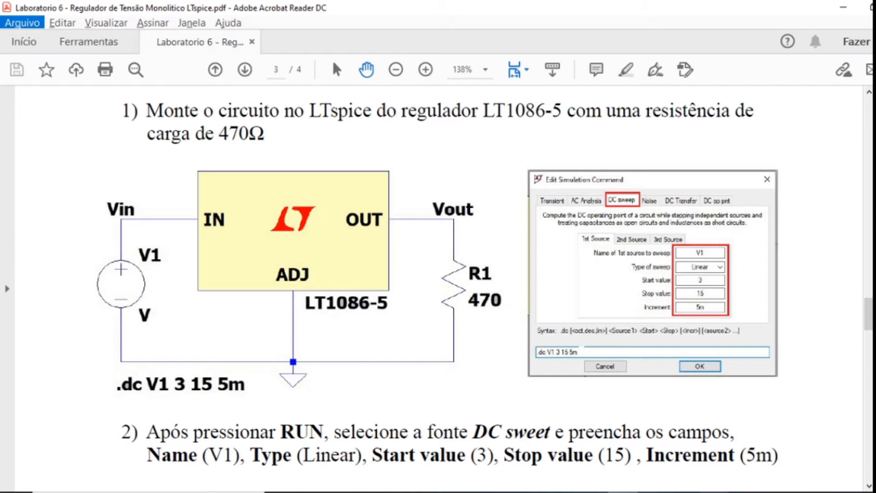
key("alt+Tab")
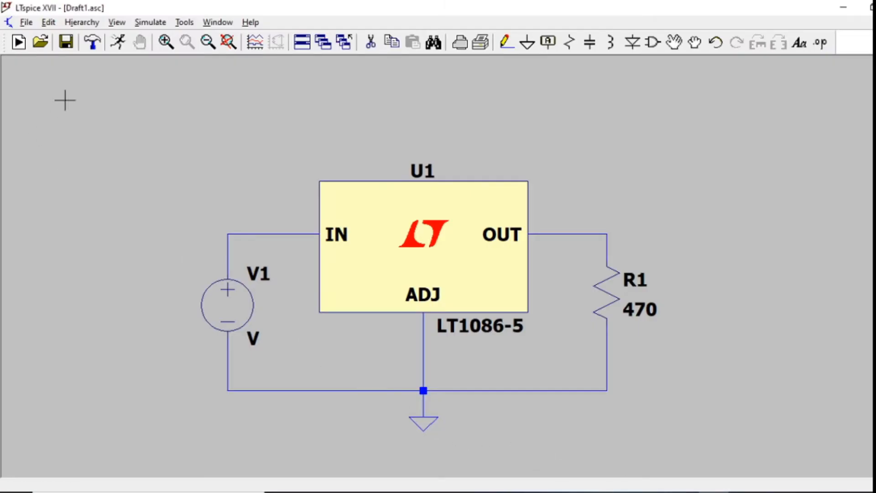
- Set up the simulation as a DC sweep with V1 as the first source and a Linear sweep type
left_click(118, 43)
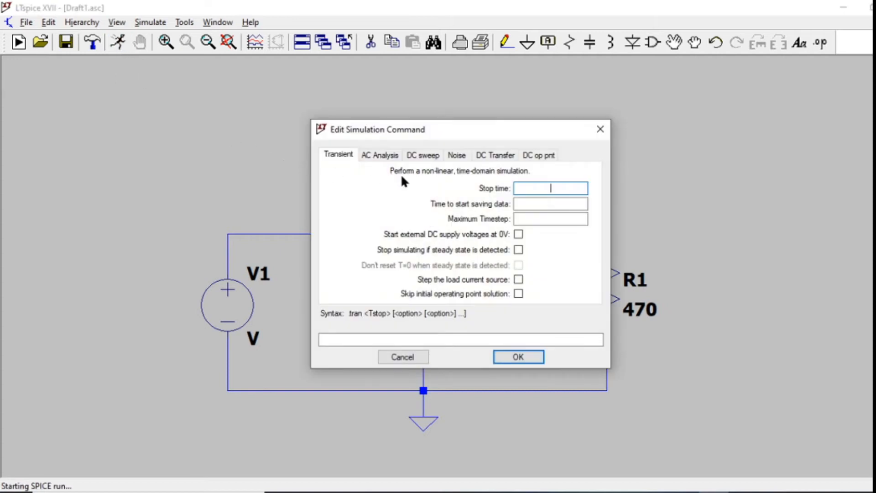
left_click(423, 157)
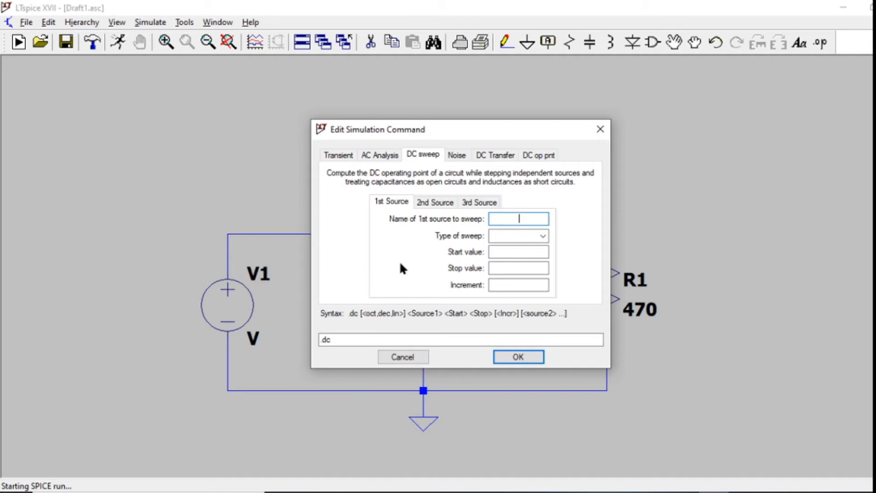
type("V1")
left_click(543, 235)
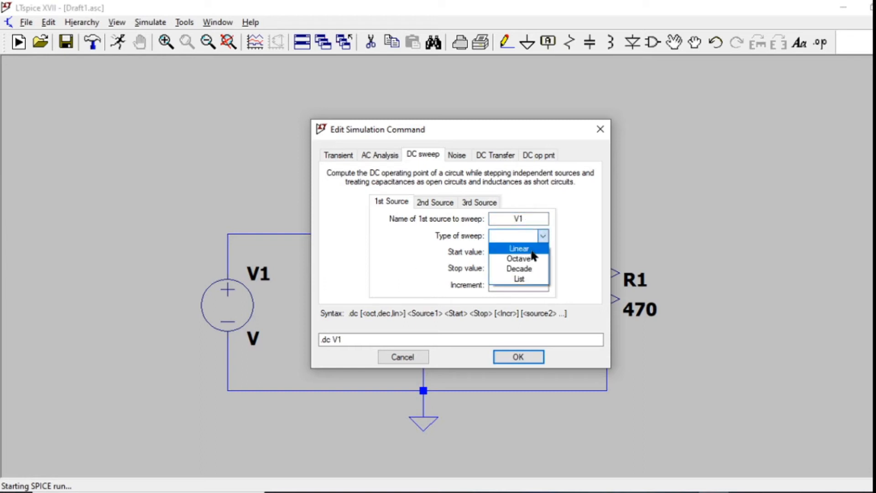
left_click(532, 250)
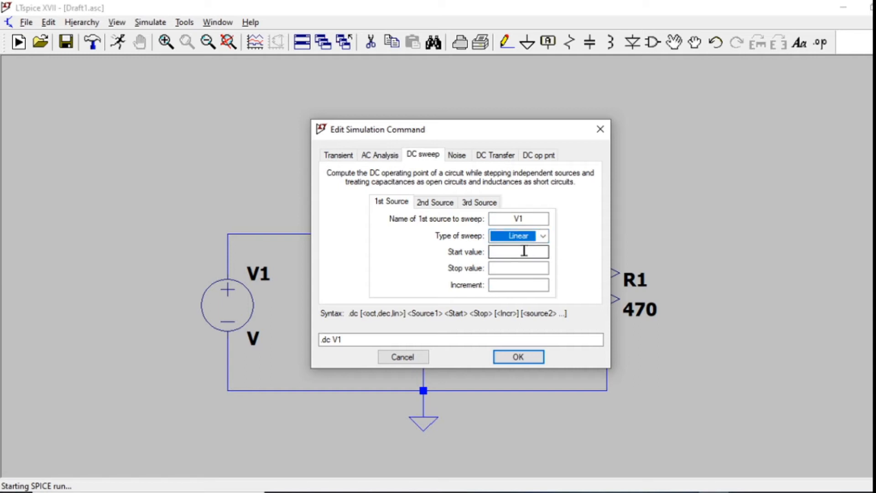
- Set the sweep's start value to 3, stop value to 15 and increment to 5m, run it and dismiss the error log
left_click(523, 251)
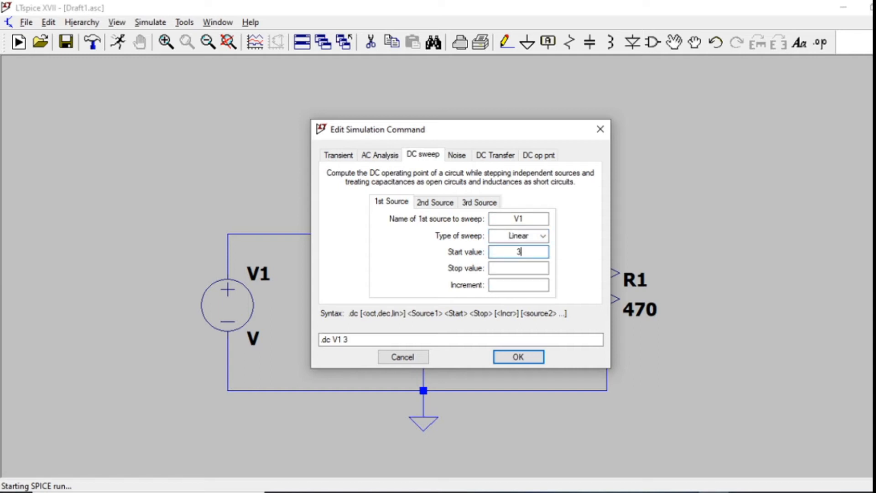
left_click(534, 267)
left_click(519, 285)
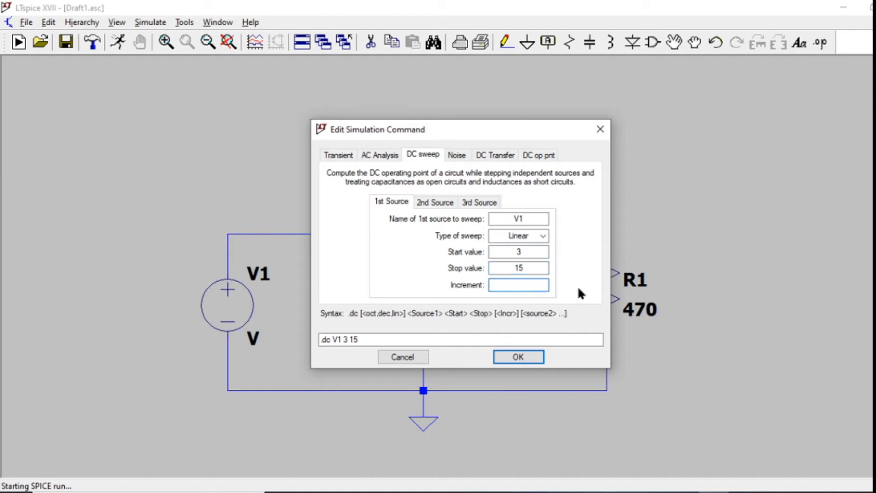
type("5m")
left_click(512, 358)
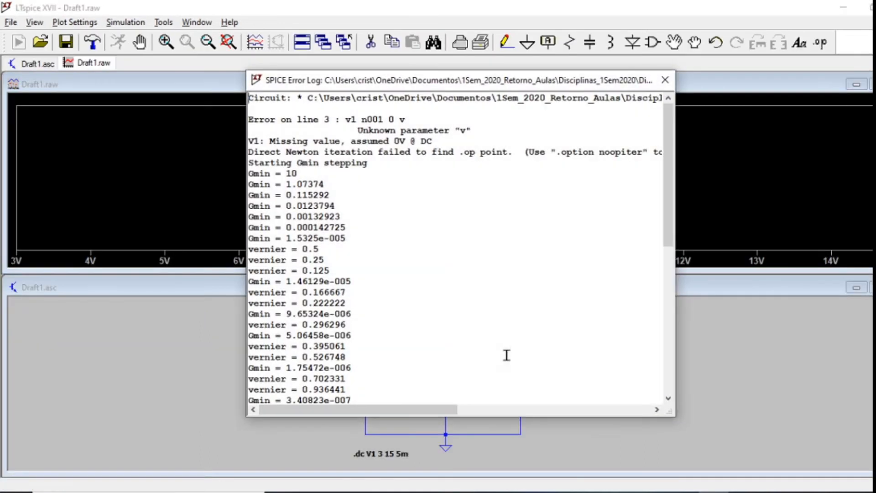
left_click(665, 80)
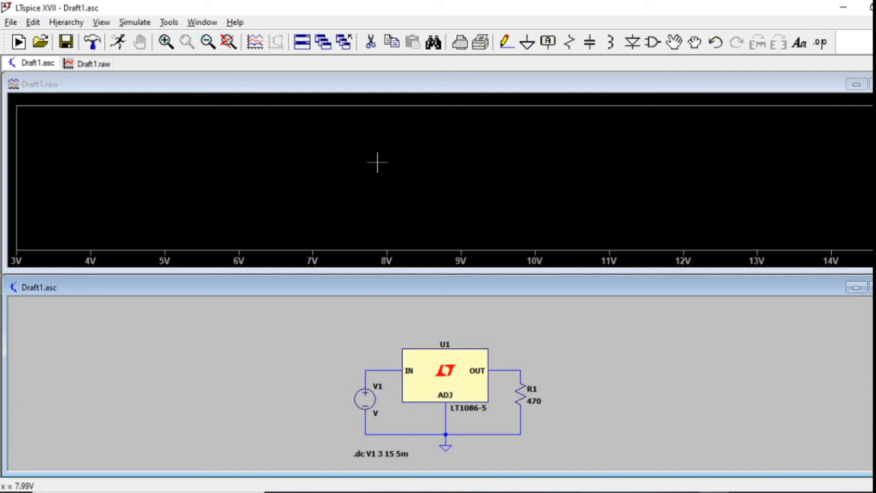
- Tile the schematic and plot windows side by side, narrowing the schematic and widening the plot to meet it
left_click(202, 23)
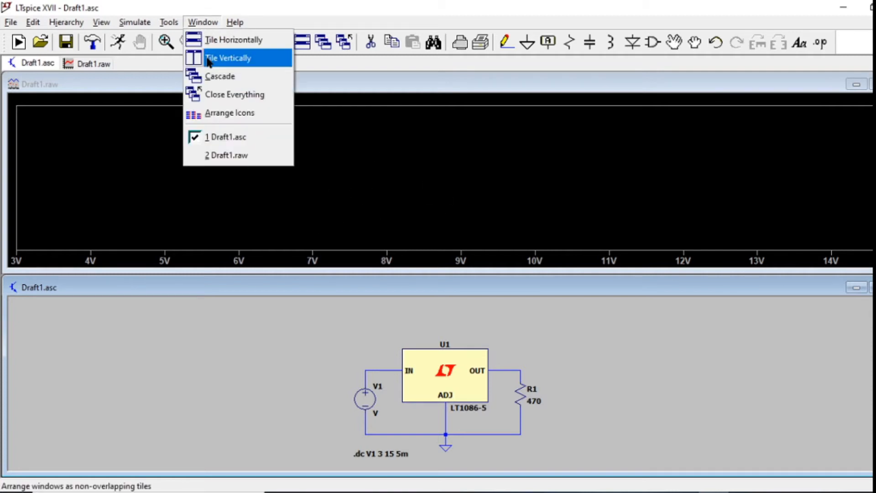
left_click(215, 58)
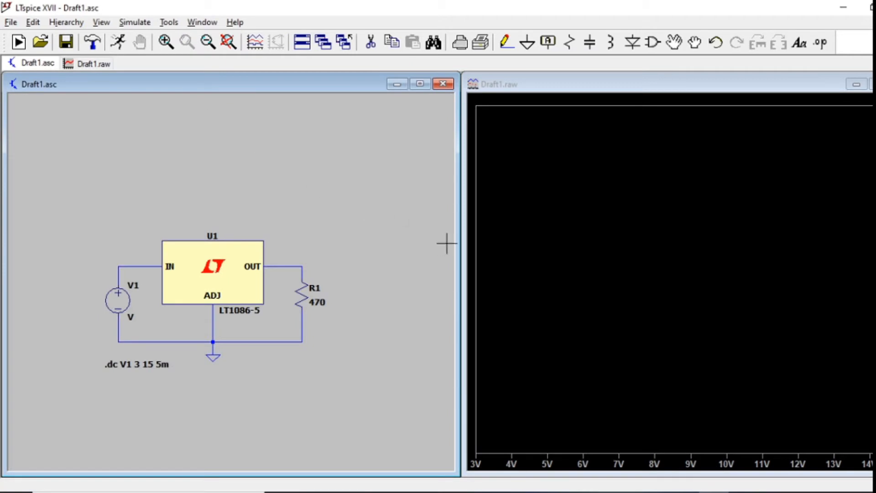
left_click_drag(456, 238, 339, 226)
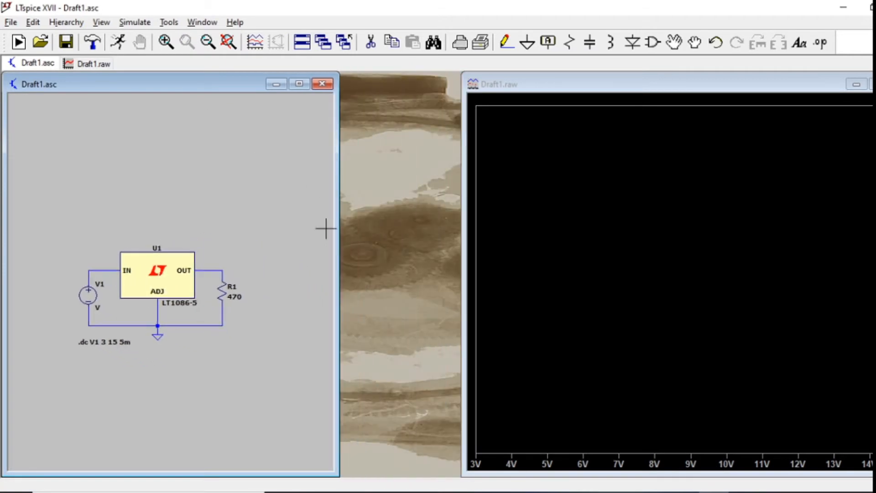
scroll(117, 297, "up", 3)
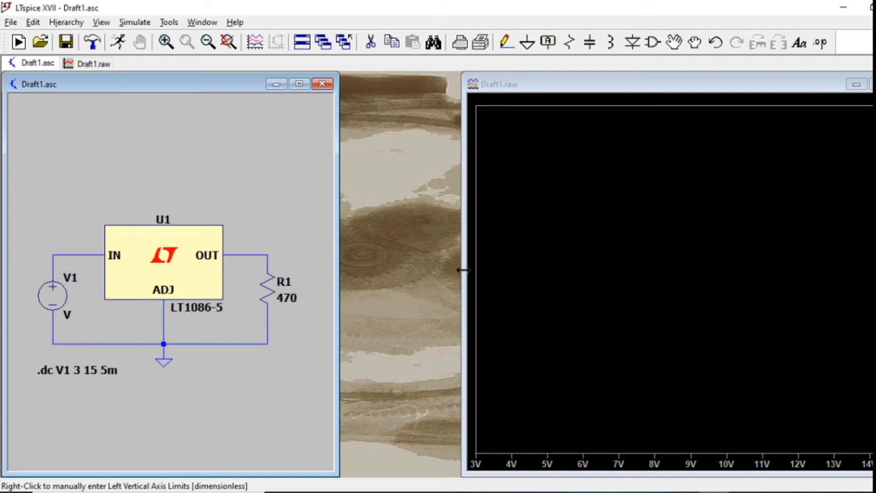
left_click_drag(462, 270, 339, 273)
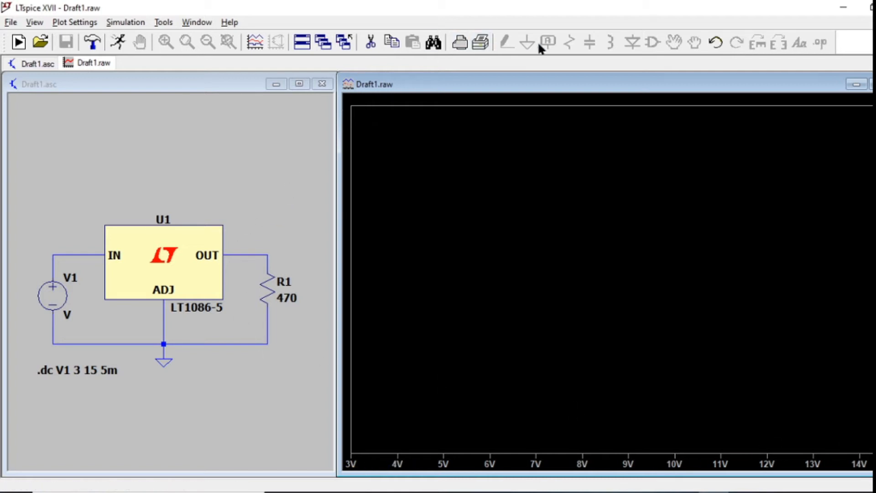
- Label the net at the corner between V1 and the regulator's IN pin as Vin
left_click(250, 150)
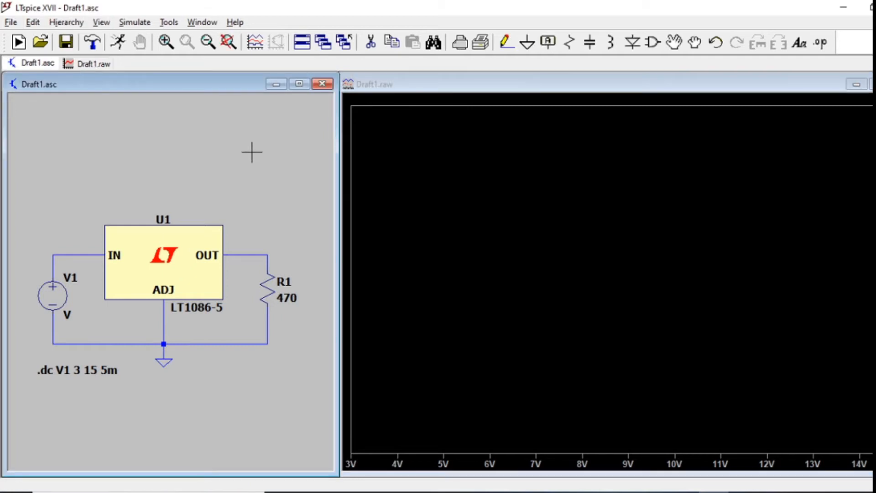
left_click(547, 42)
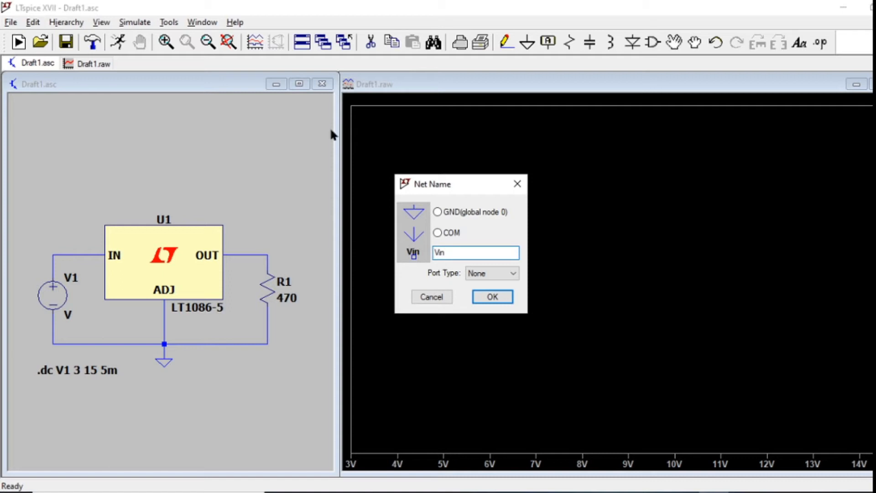
left_click(493, 296)
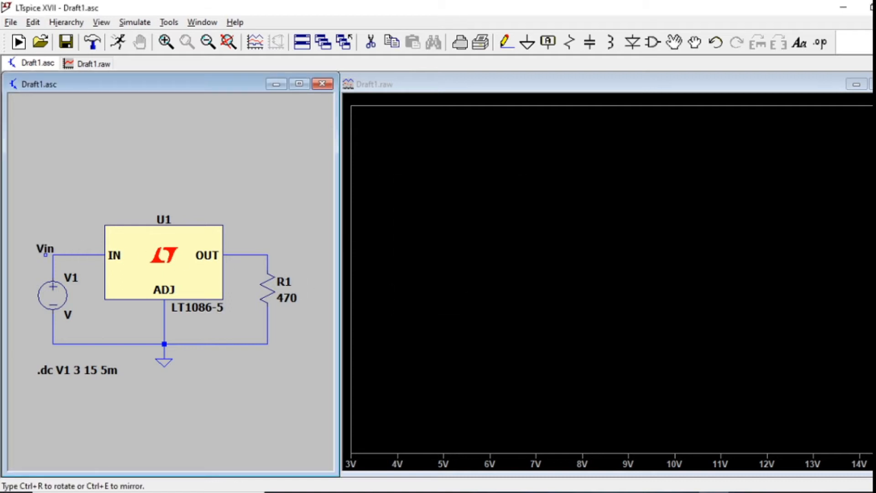
left_click(53, 255)
right_click(138, 184)
- Label the net at the corner between the regulator's OUT pin and R1 as Vout
left_click(548, 42)
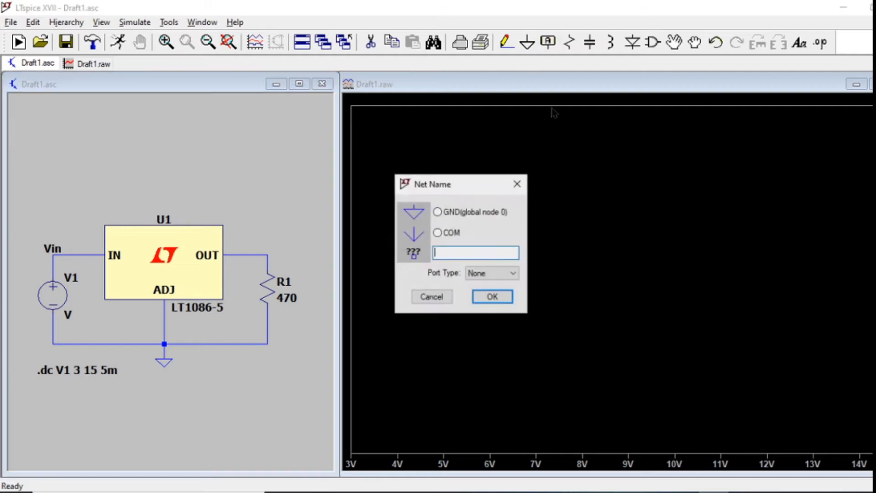
type("Vout")
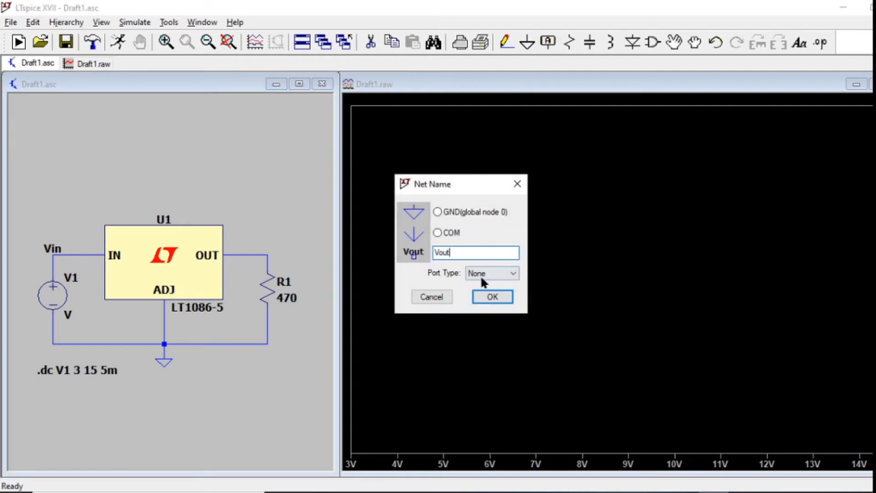
left_click(480, 296)
left_click(267, 255)
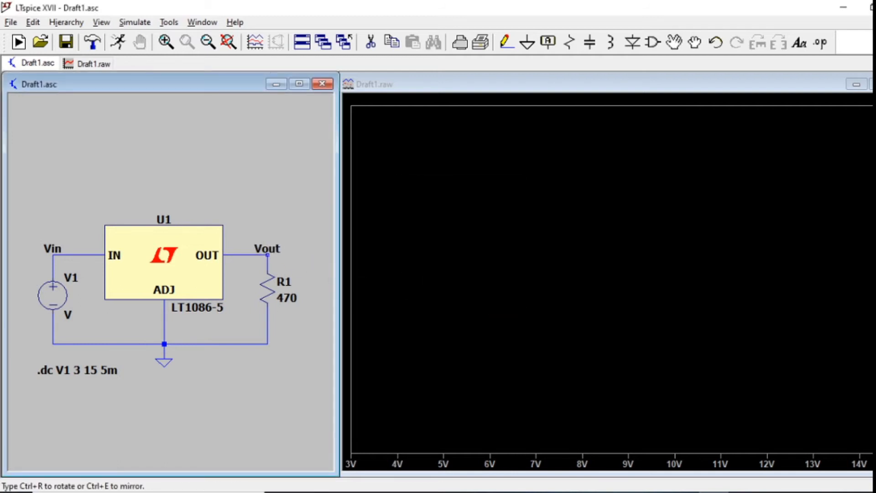
key("Escape")
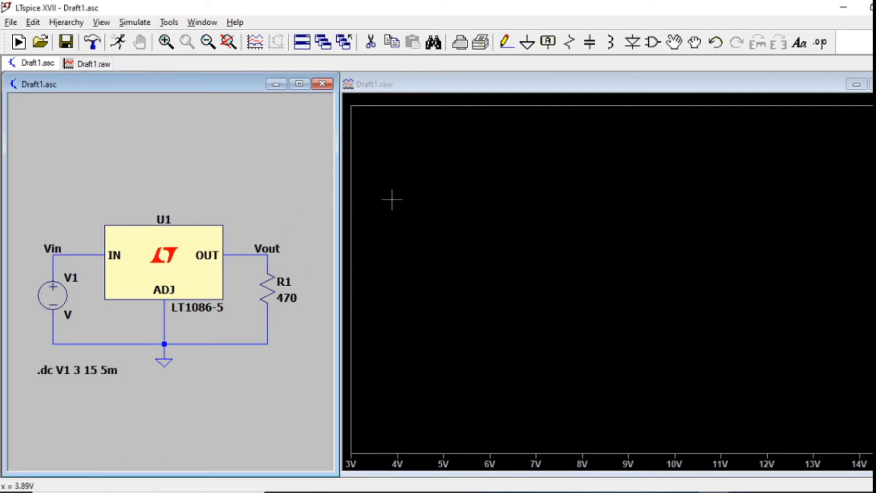
- Rerun the DC sweep with the labelled nets and close the SPICE error log
left_click(392, 199)
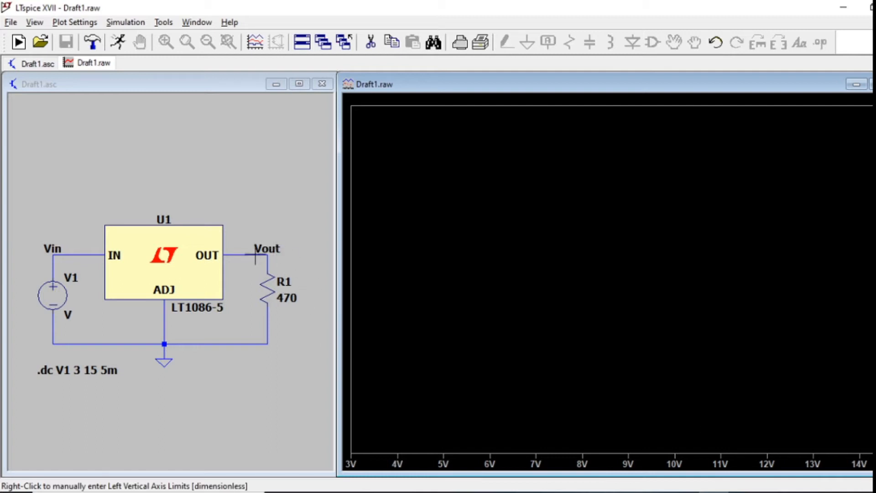
left_click(279, 216)
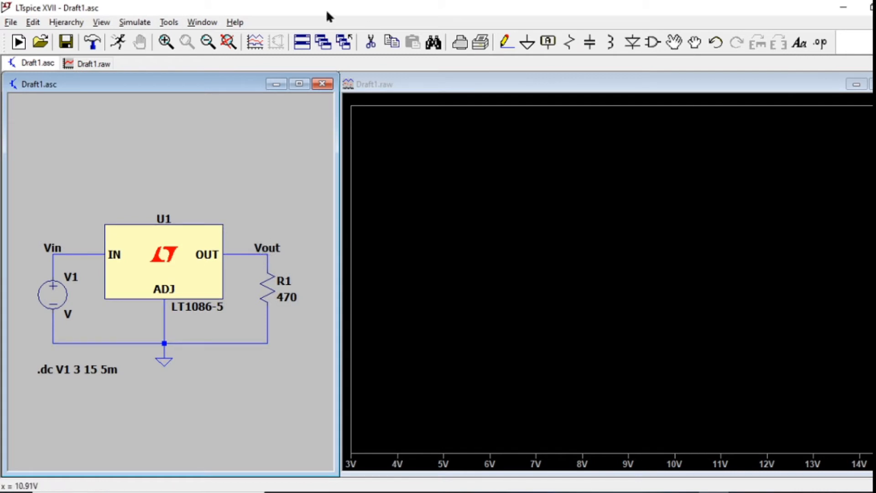
left_click(118, 42)
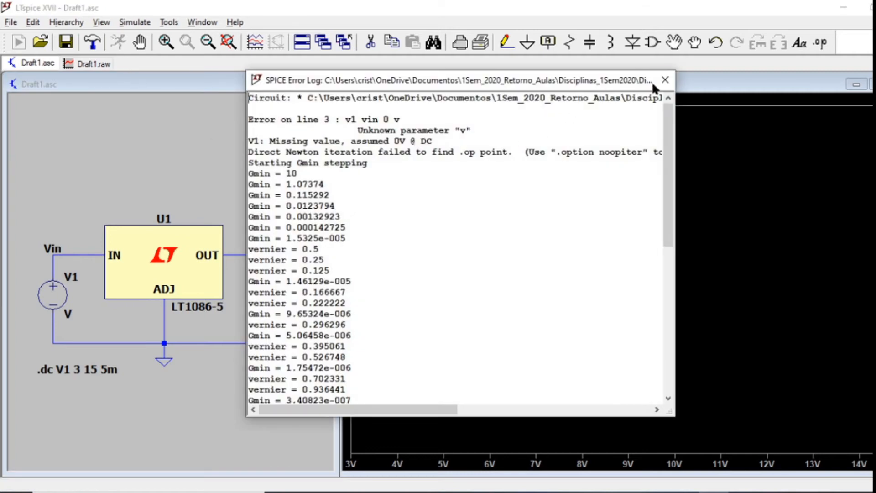
left_click(665, 80)
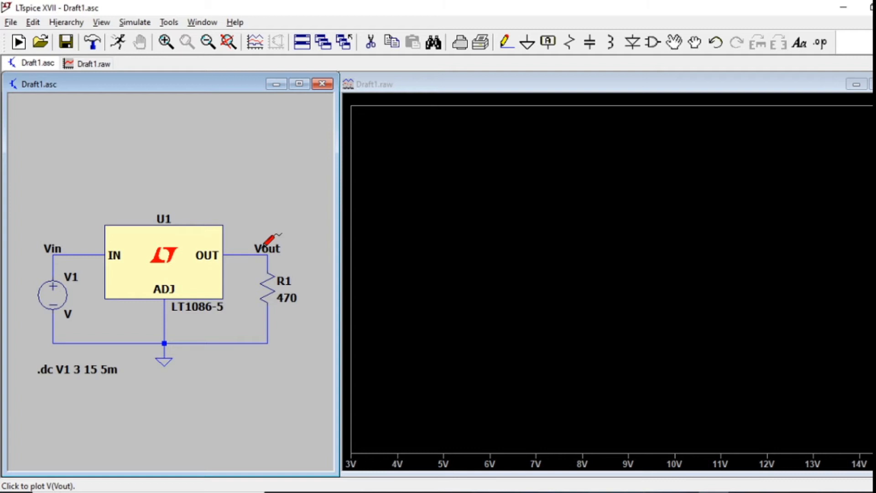
- Plot the voltage of the Vout net and change the V(vout) trace colour to red
left_click(263, 247)
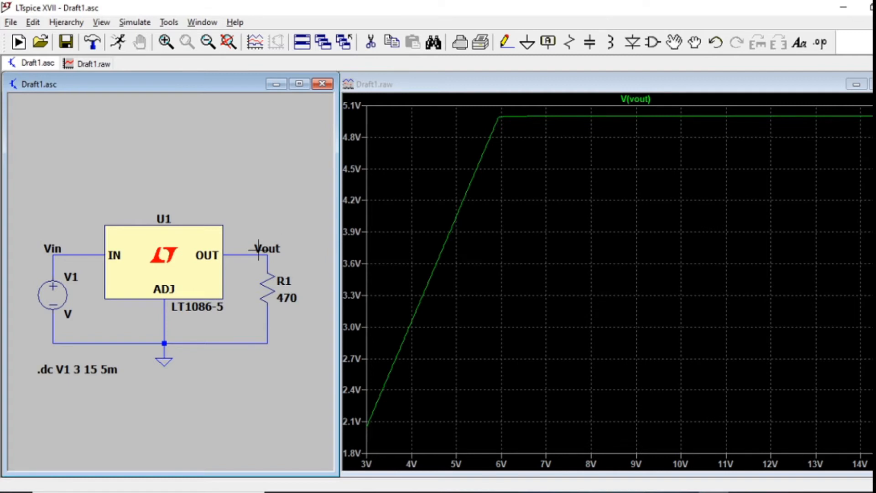
right_click(640, 101)
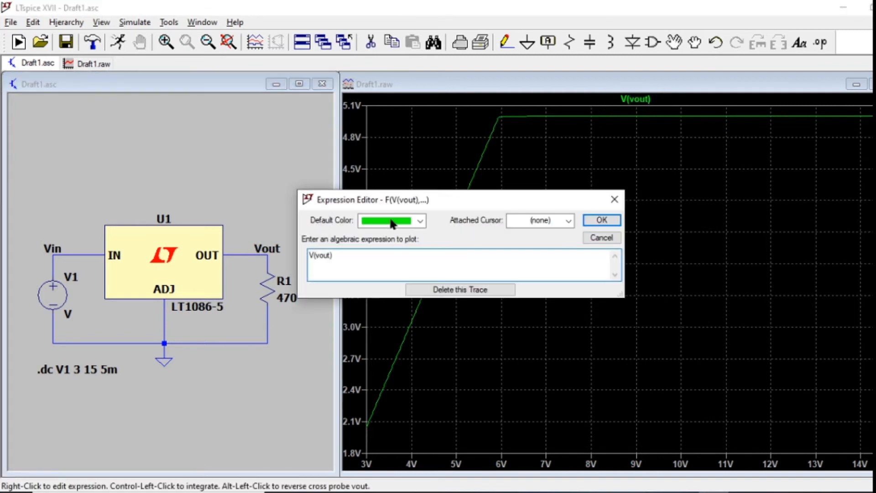
left_click(421, 221)
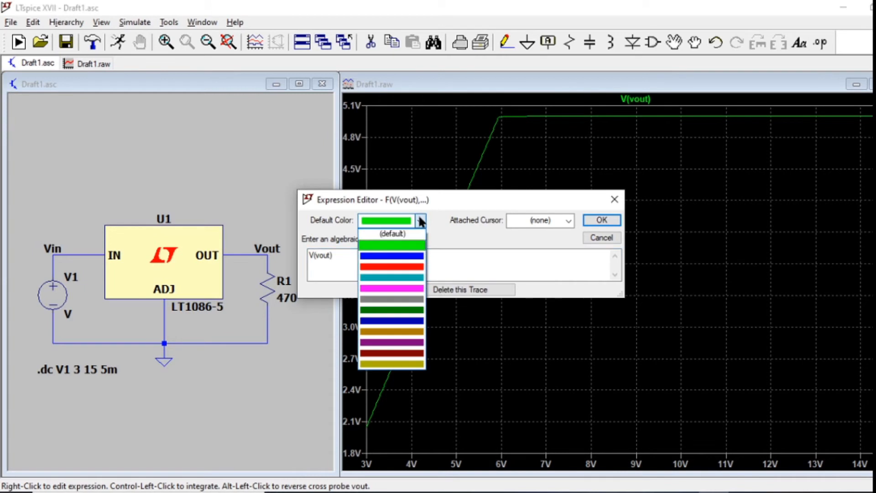
left_click(405, 267)
left_click(601, 221)
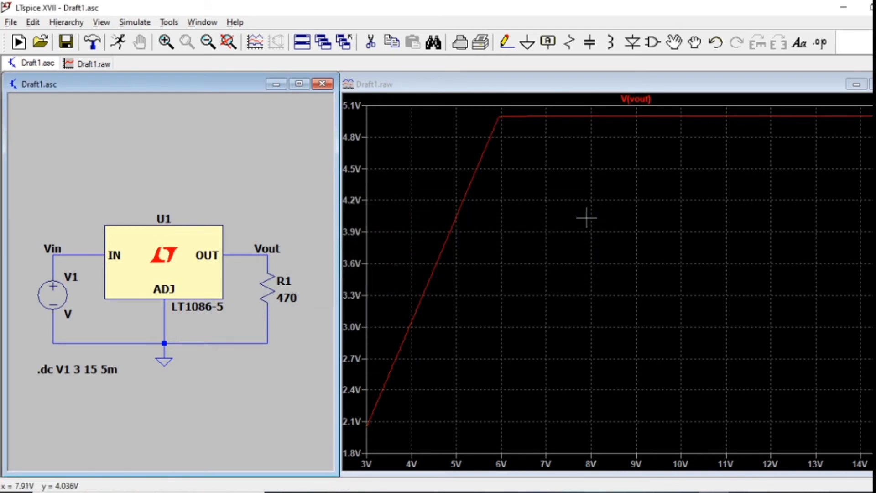
- Mark the data points on the V(vout) trace in the plot
right_click(519, 177)
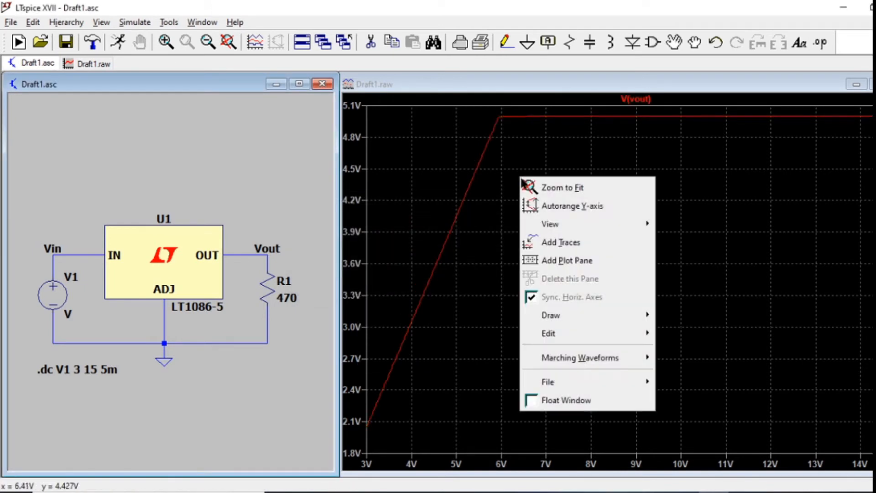
mouse_move(549, 225)
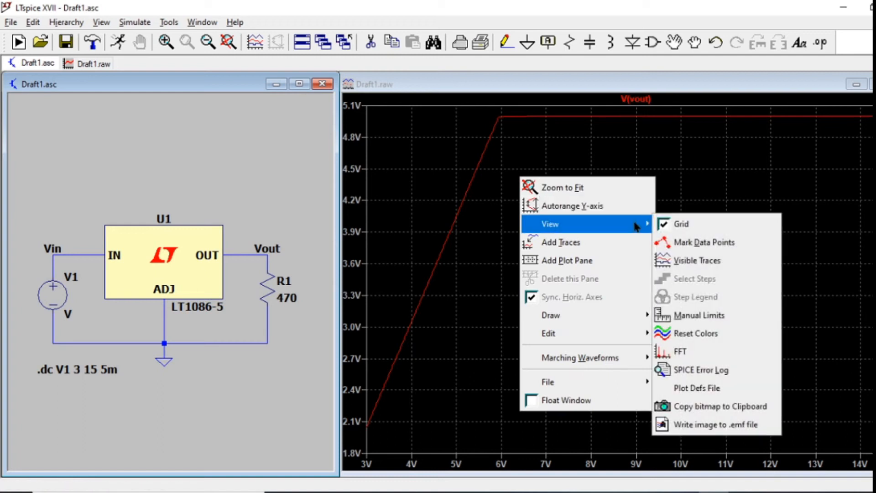
left_click(680, 240)
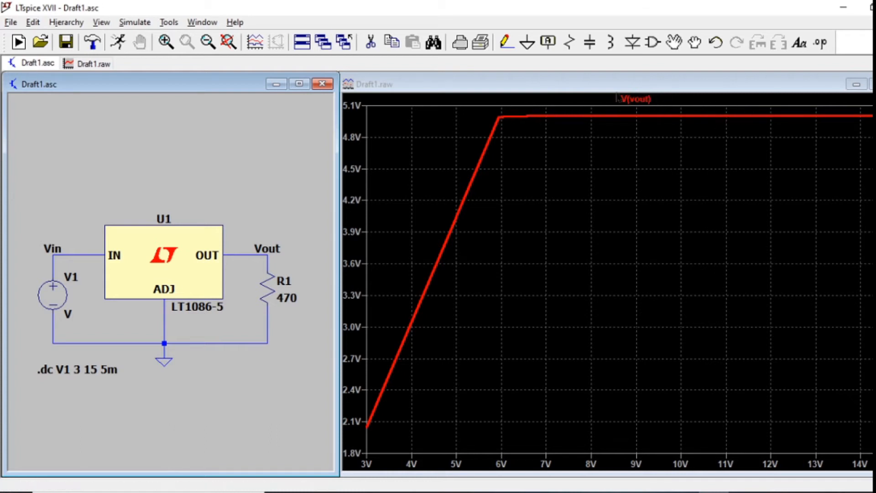
- Attach a cursor to V(vout) and measure at the curve's knee, about 5.96 V input, and at about 6.6 V
left_click(644, 100)
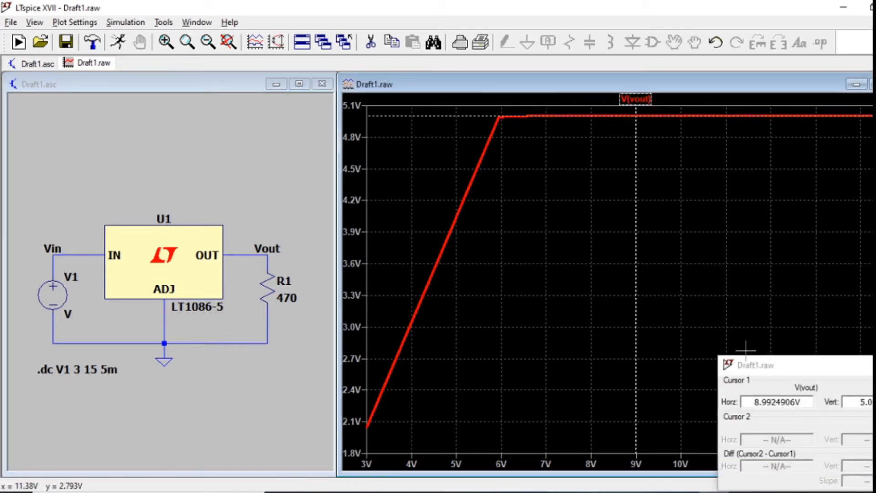
left_click_drag(770, 367, 753, 316)
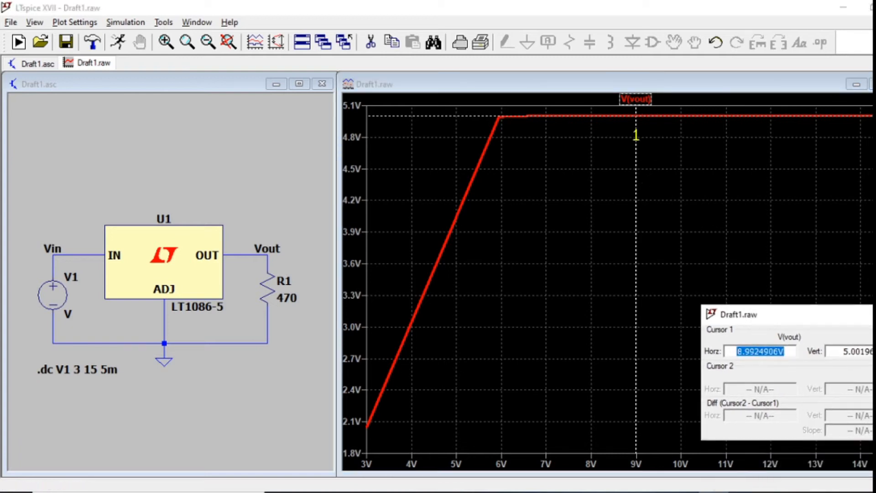
mouse_move(635, 115)
left_mouse_down()
mouse_move(497, 116)
mouse_move(464, 195)
mouse_move(499, 117)
left_mouse_up()
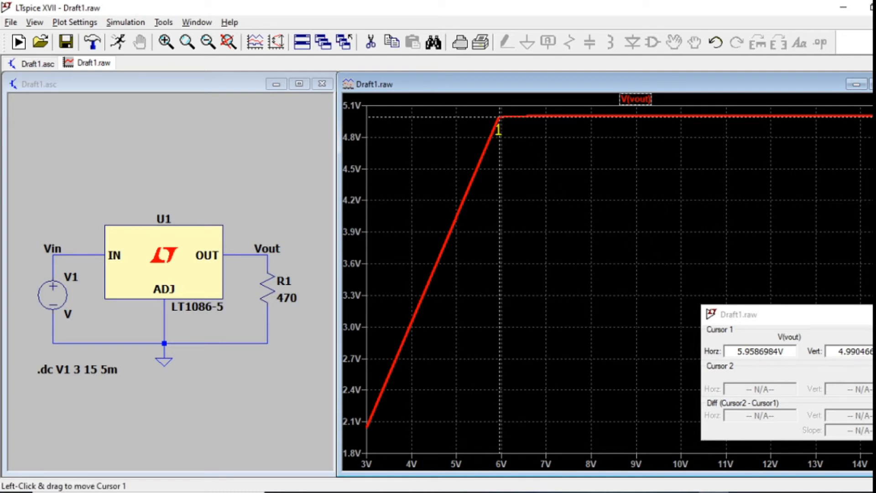
mouse_move(499, 118)
left_mouse_down()
mouse_move(540, 117)
mouse_move(528, 117)
left_mouse_up()
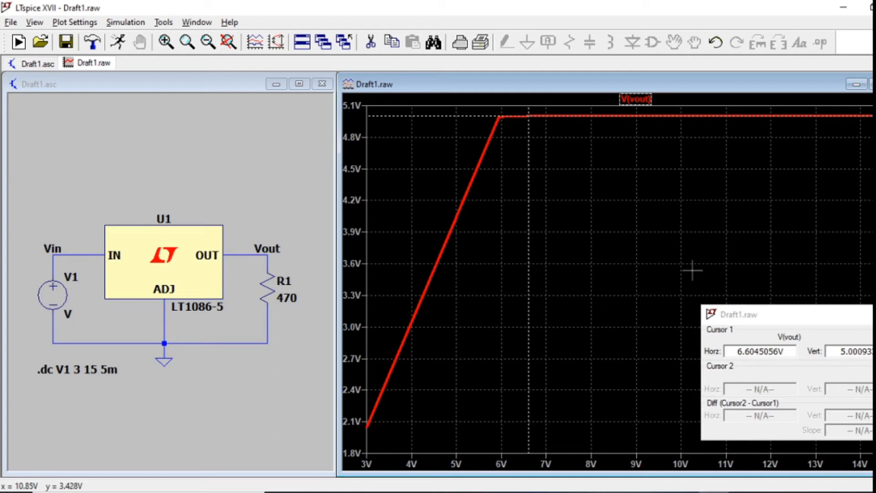
- Measure V(vout) with the cursor at the end of the sweep, 15 V input, and close the cursor readout
left_click_drag(528, 114, 875, 114)
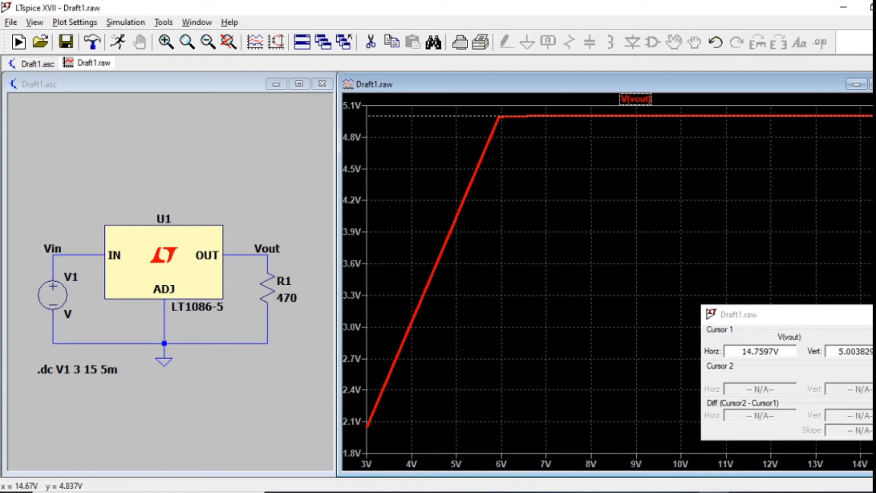
left_click_drag(875, 114, 875, 112)
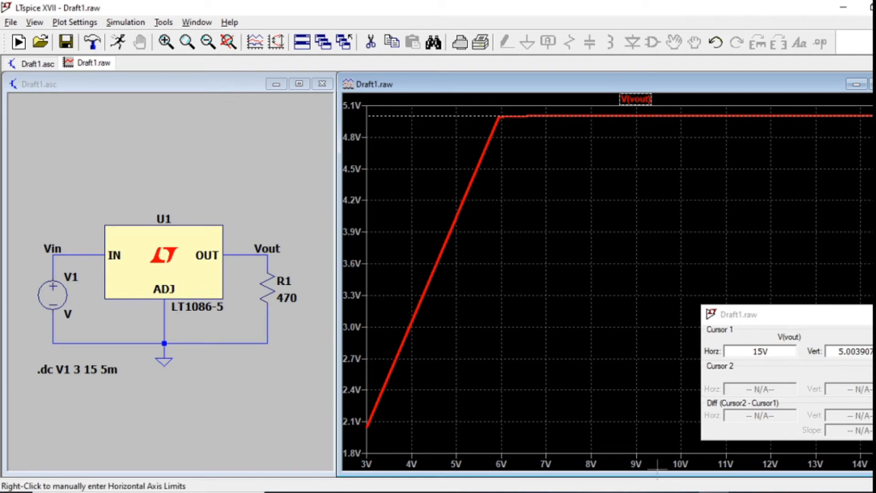
mouse_move(652, 492)
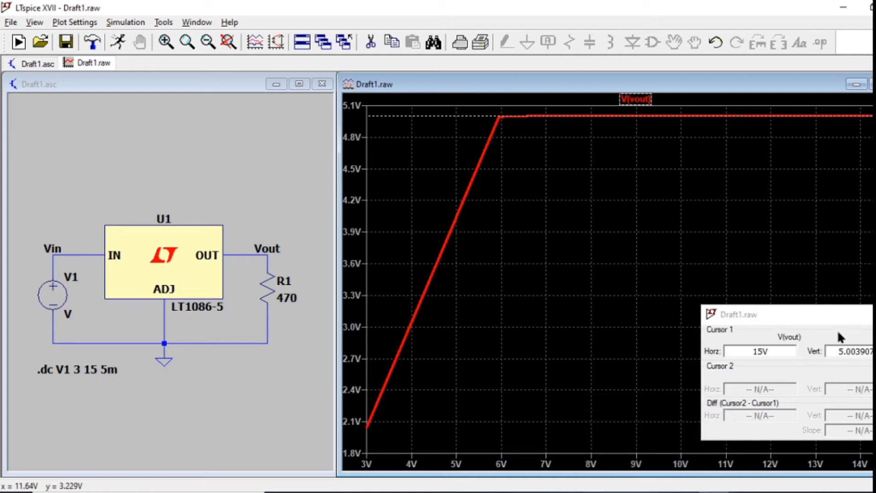
left_click(875, 314)
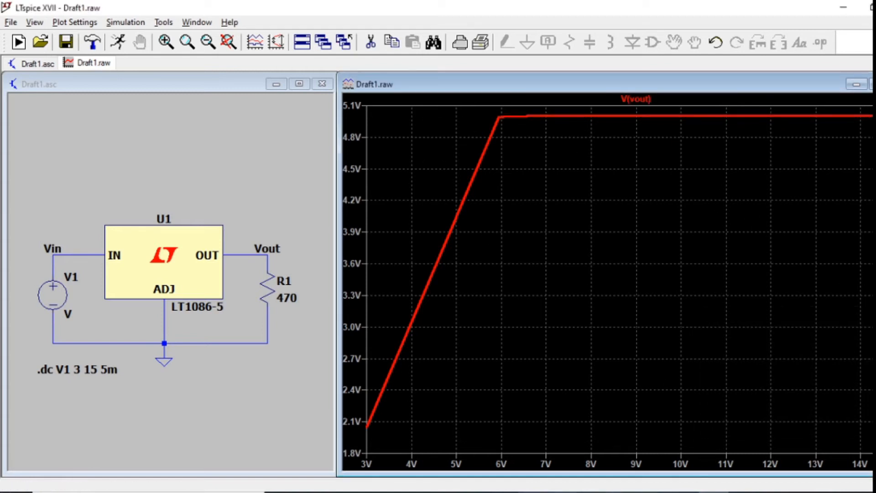
- Switch to the lab PDF in Acrobat Reader, read items 3 and 4, and return to LTspice to check the Vout plot
left_click(623, 492)
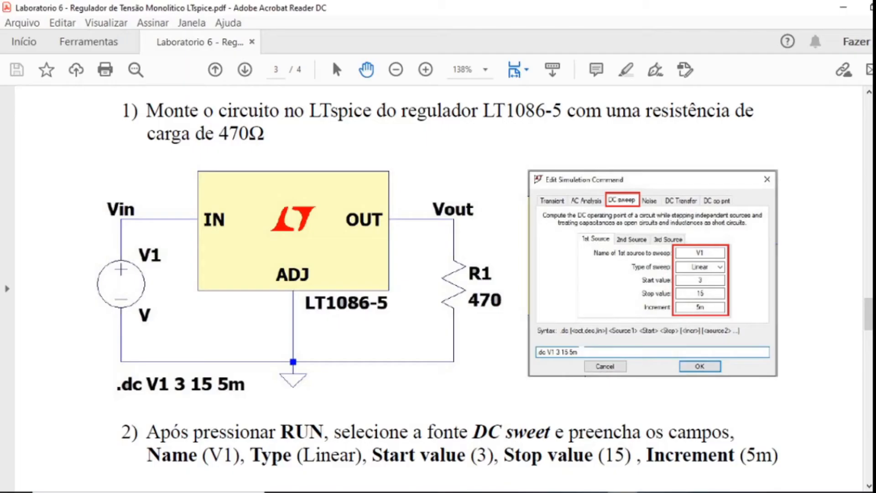
scroll(568, 368, "down", 5)
scroll(567, 367, "down", 5)
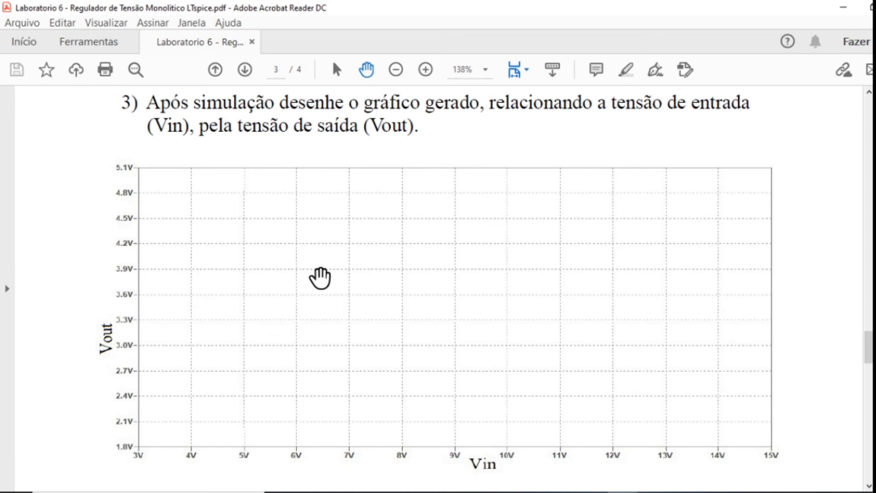
scroll(306, 276, "down", 1)
scroll(310, 276, "down", 5)
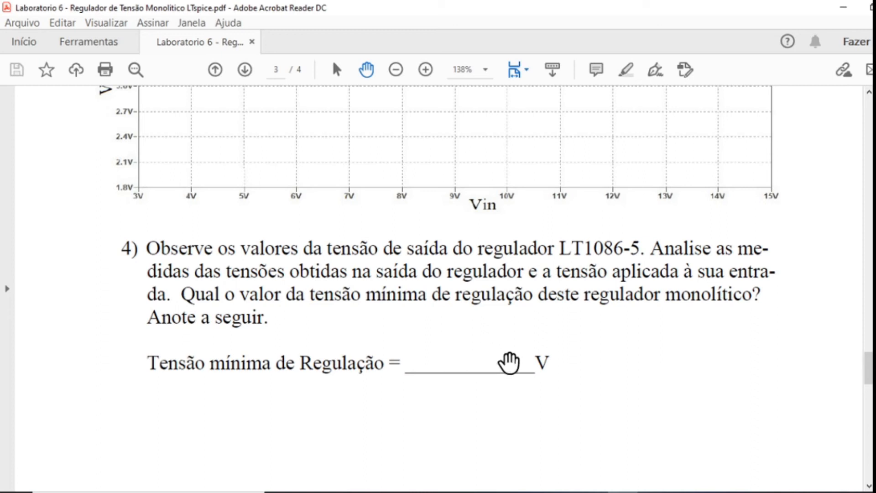
left_click(713, 492)
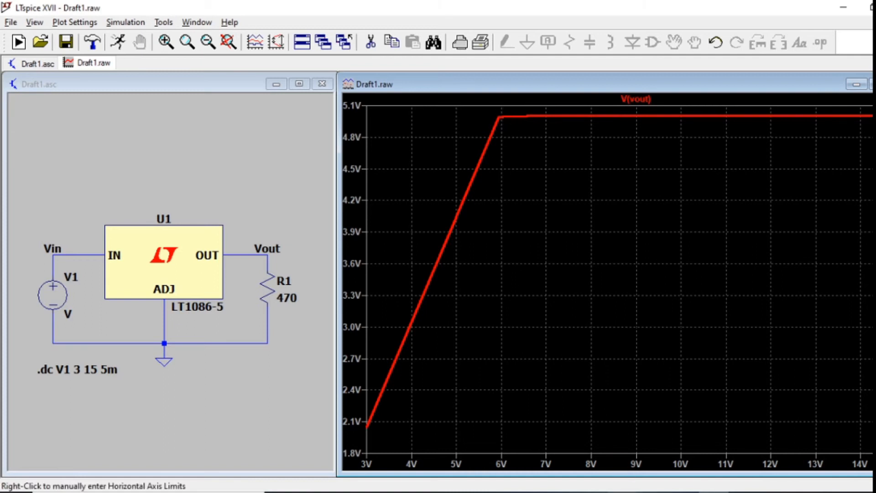
- Switch back to the lab PDF in Acrobat Reader and examine item 5's adjustable regulator circuit
left_click(624, 492)
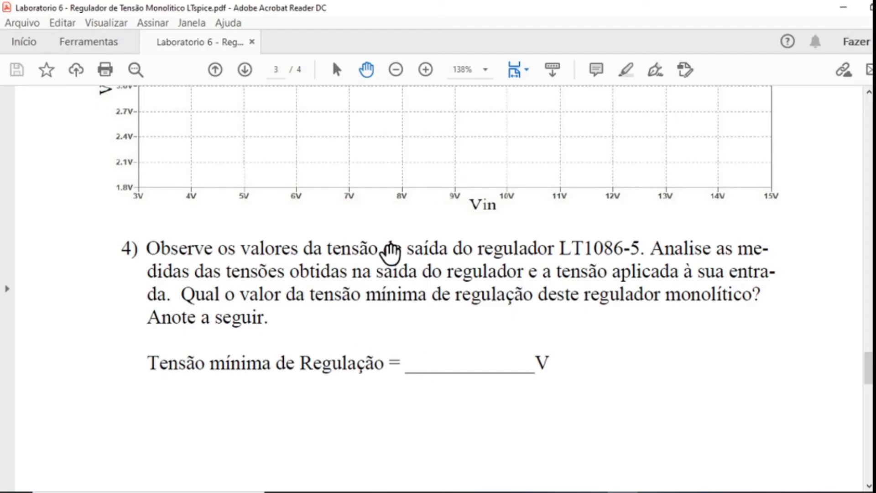
scroll(357, 255, "down", 10)
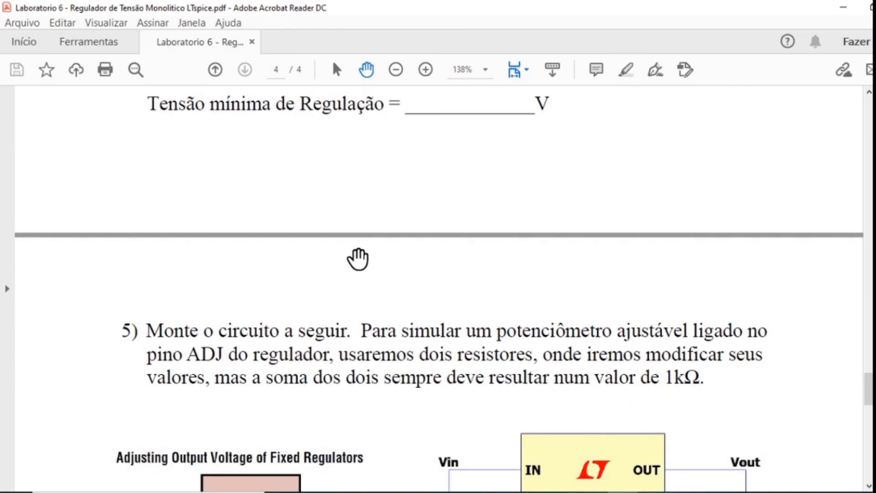
scroll(358, 259, "down", 9)
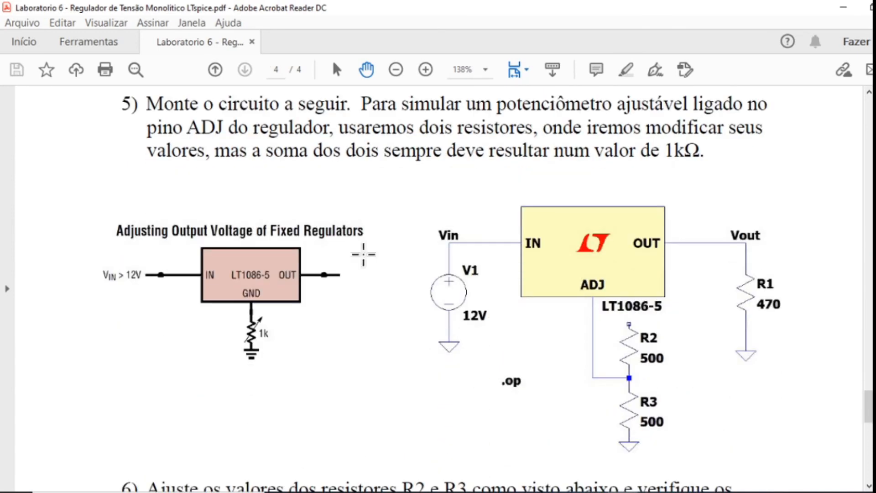
scroll(364, 254, "up", 1)
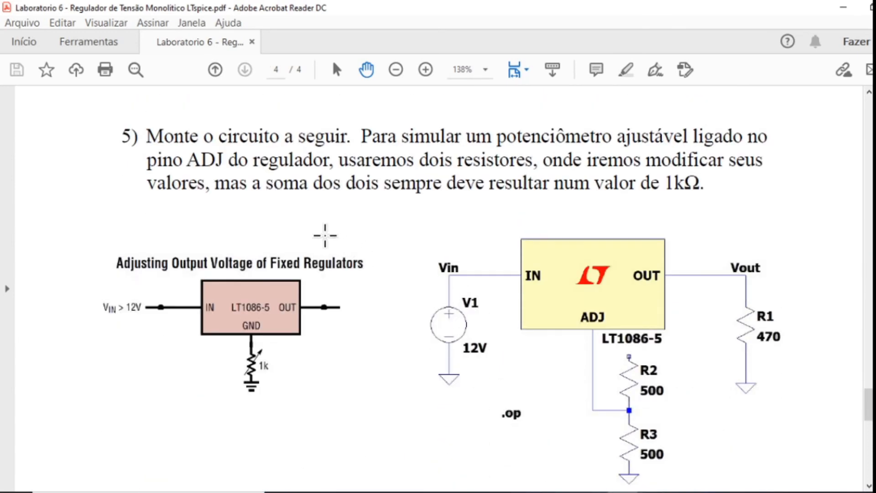